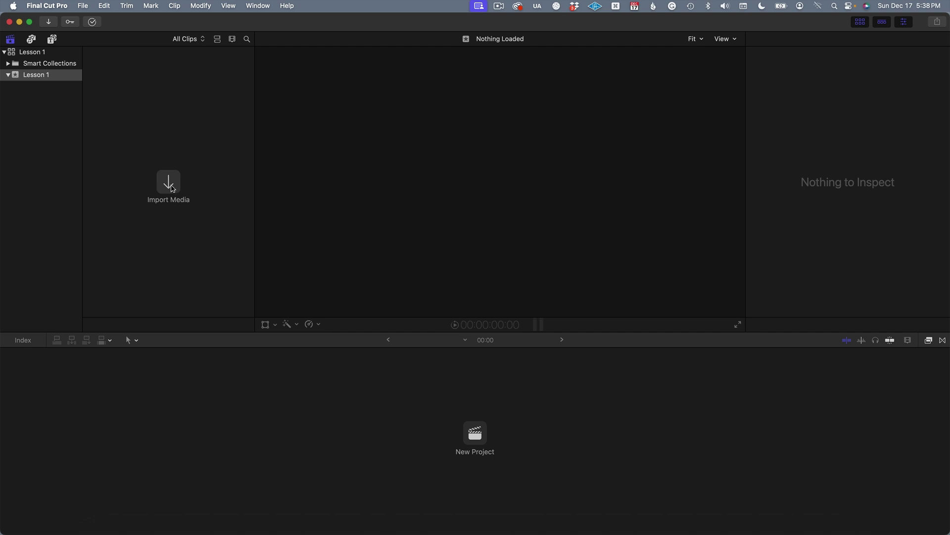
Preview and import the Little Star v3 audio and both MVI proxy videos into Lesson 1
left_click(172, 188)
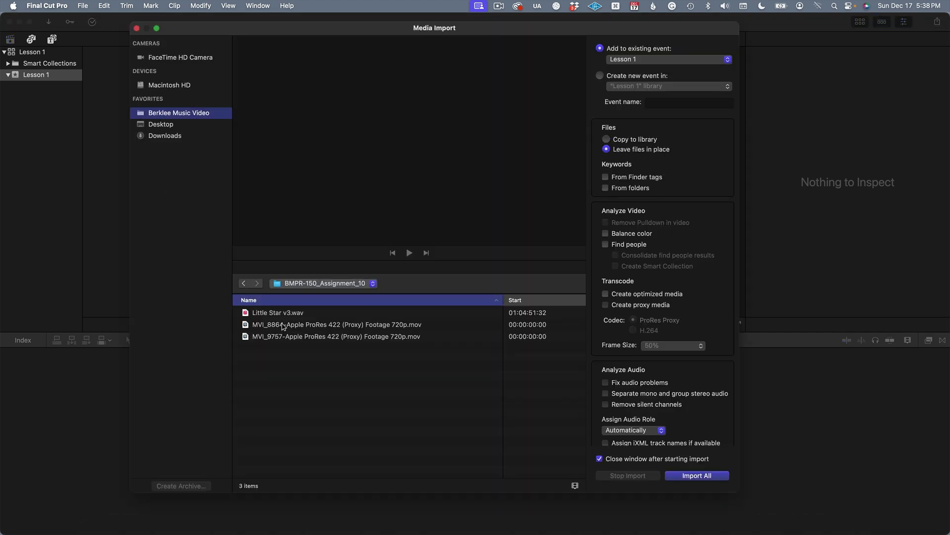
left_click(302, 337)
key("Up")
key("Up")
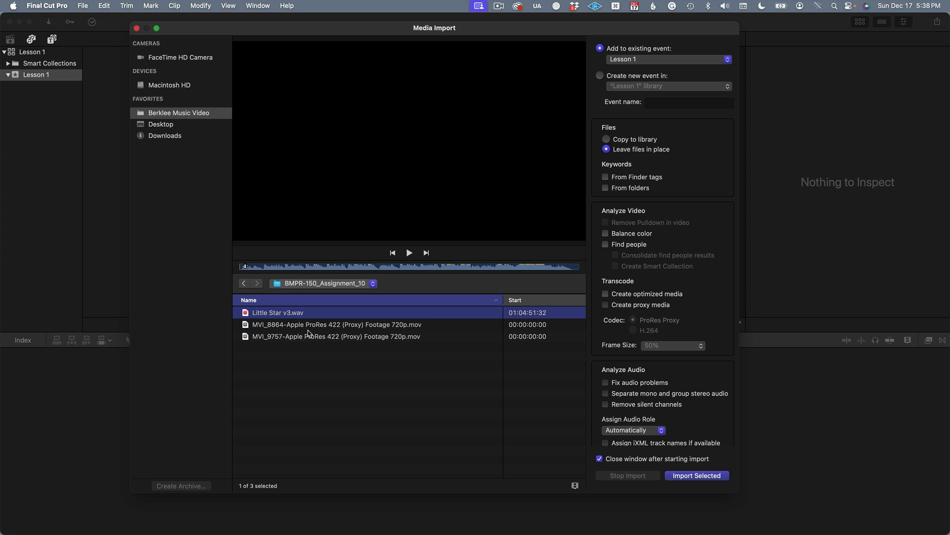
left_click(317, 338, "shift")
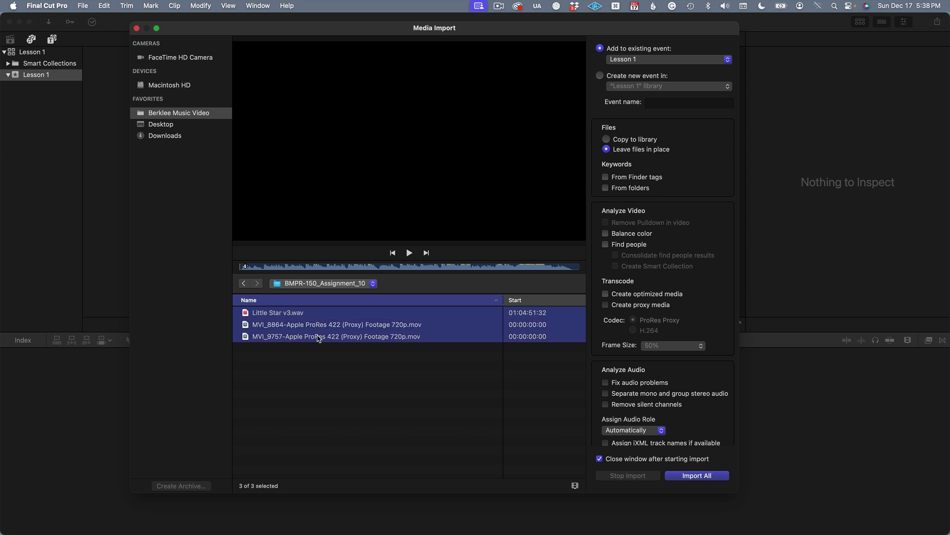
left_click(669, 475)
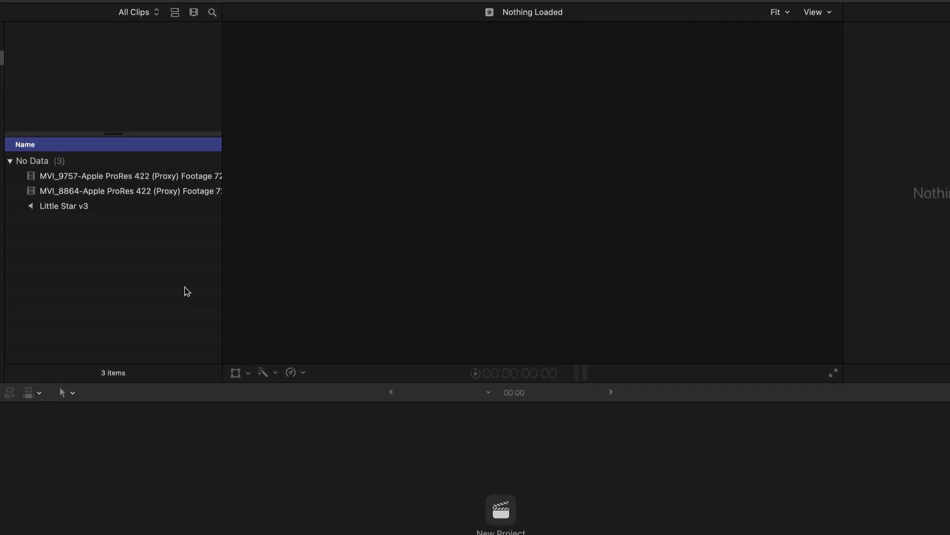
Select all three clips and build an audio-synced multicam clip named Little Star
left_click(110, 176)
left_click(94, 206, "shift")
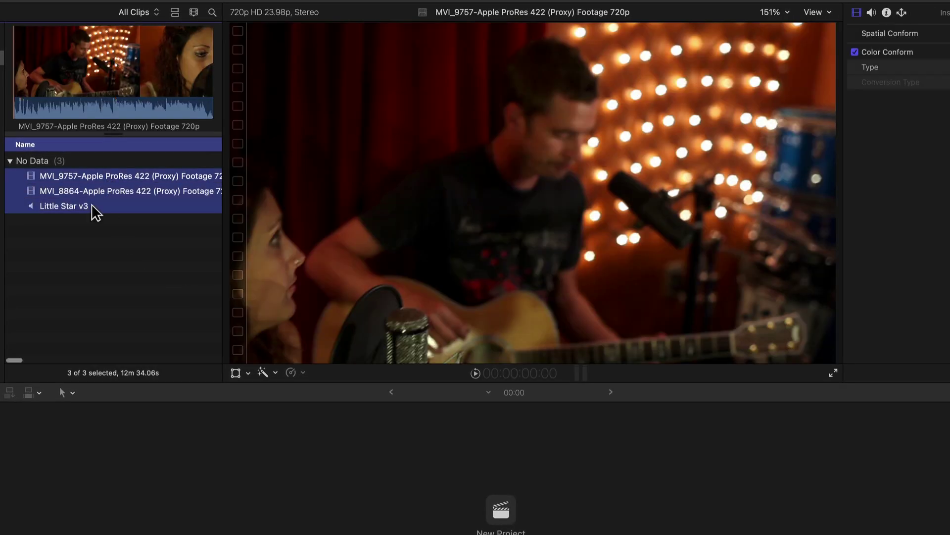
right_click(91, 204)
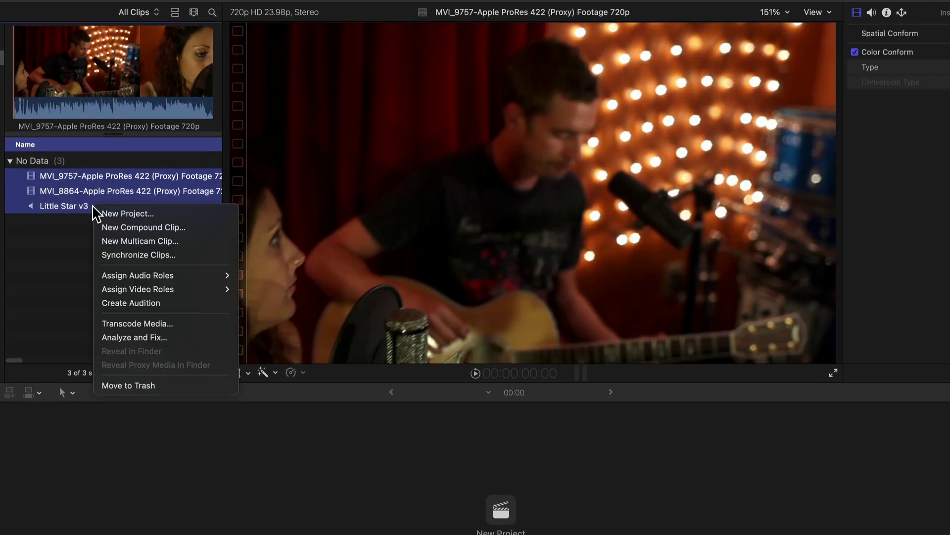
left_click(100, 241)
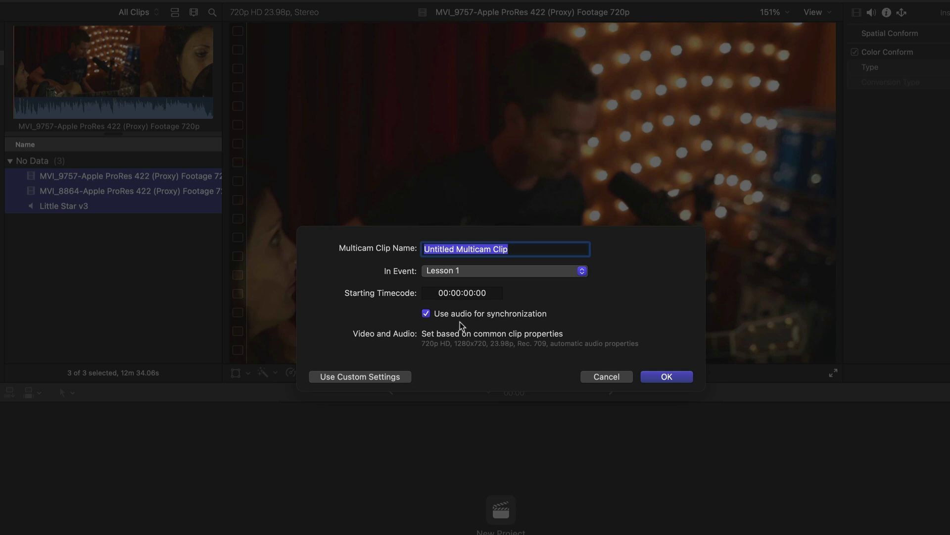
type("Little Star")
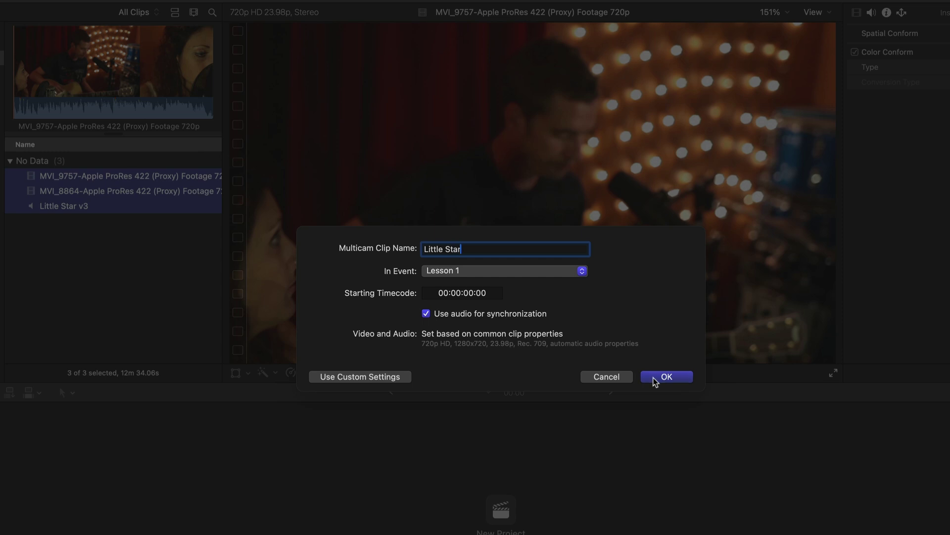
left_click(654, 378)
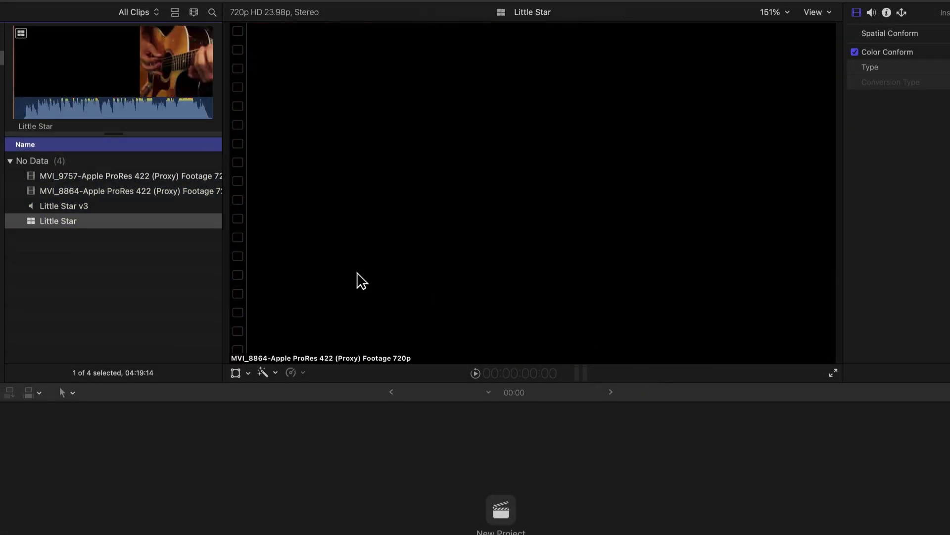
In the angle editor, rename the three angles Mix, Guitar and Vocals
double_click(30, 221)
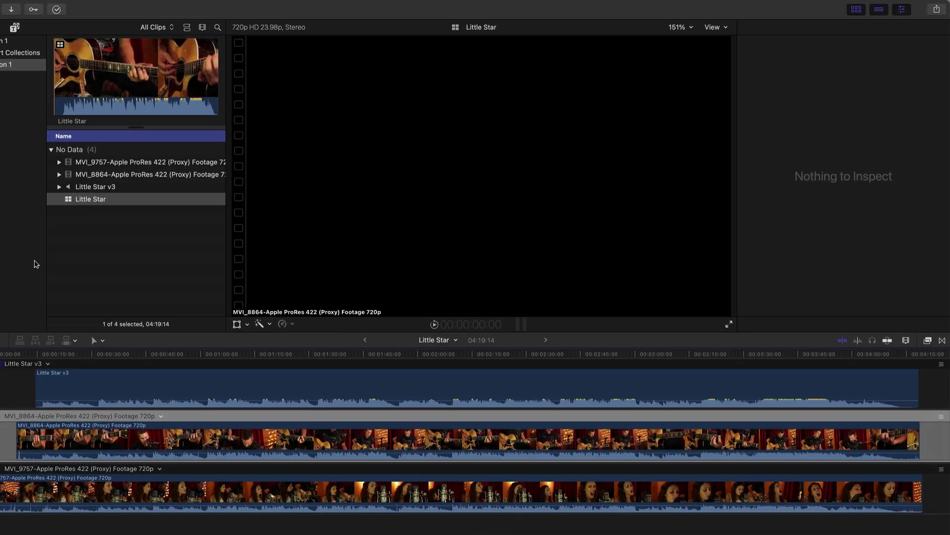
left_click(26, 364)
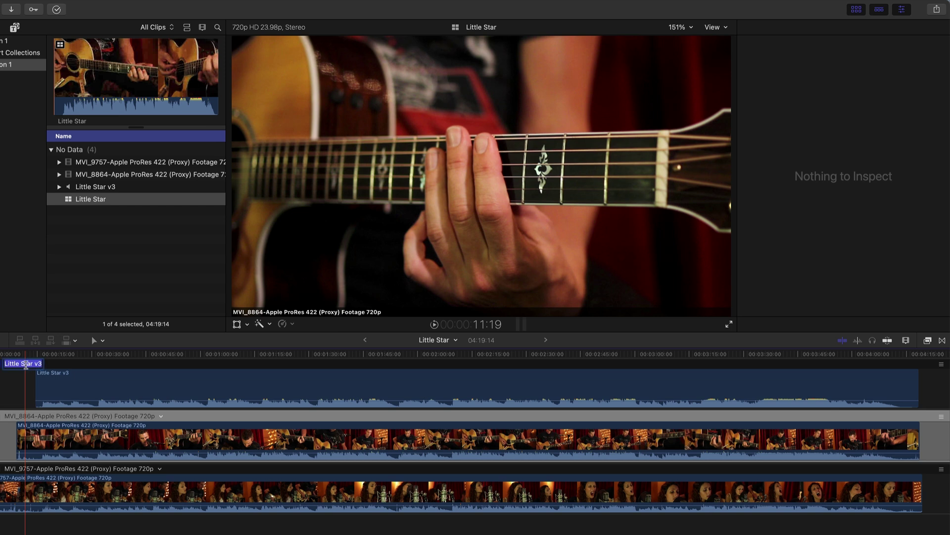
type("Mix")
key("Return")
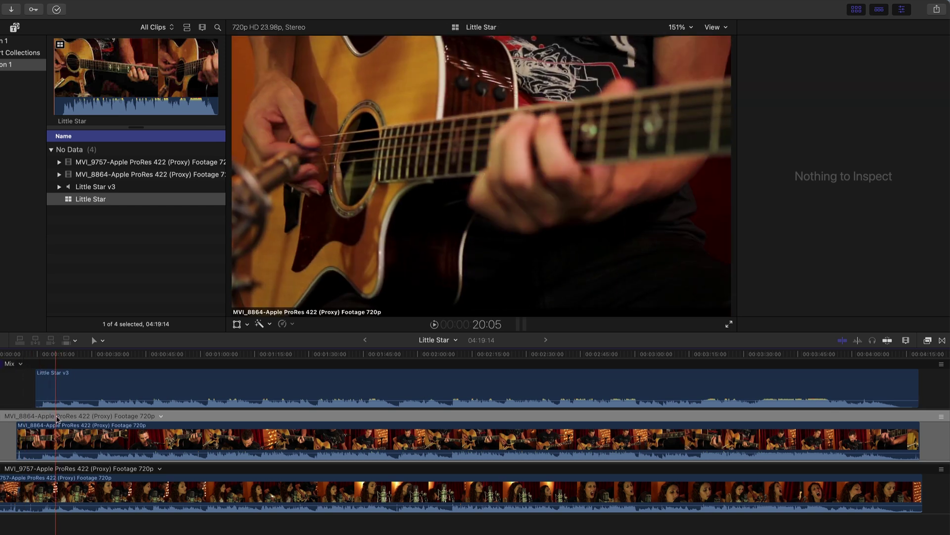
left_click(57, 416)
type("Guita")
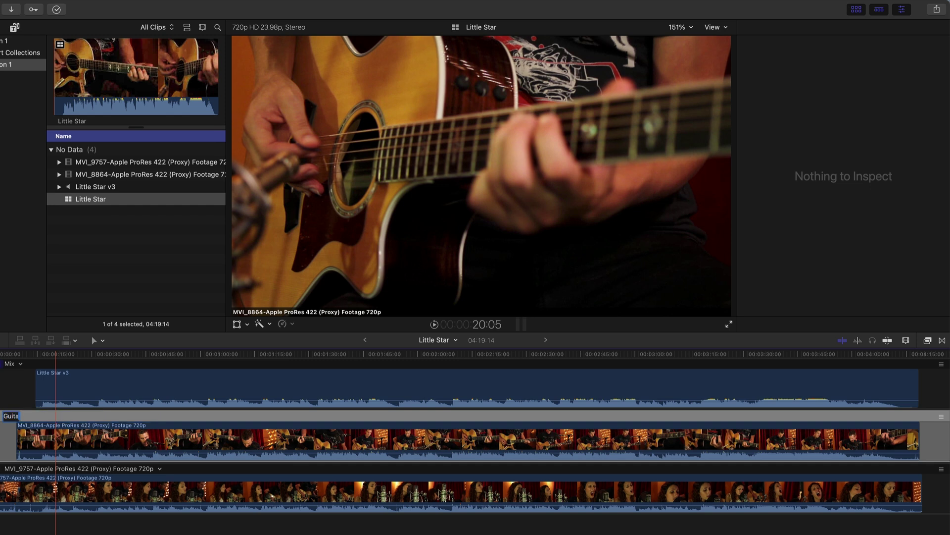
type("r")
key("Return")
left_click(46, 469)
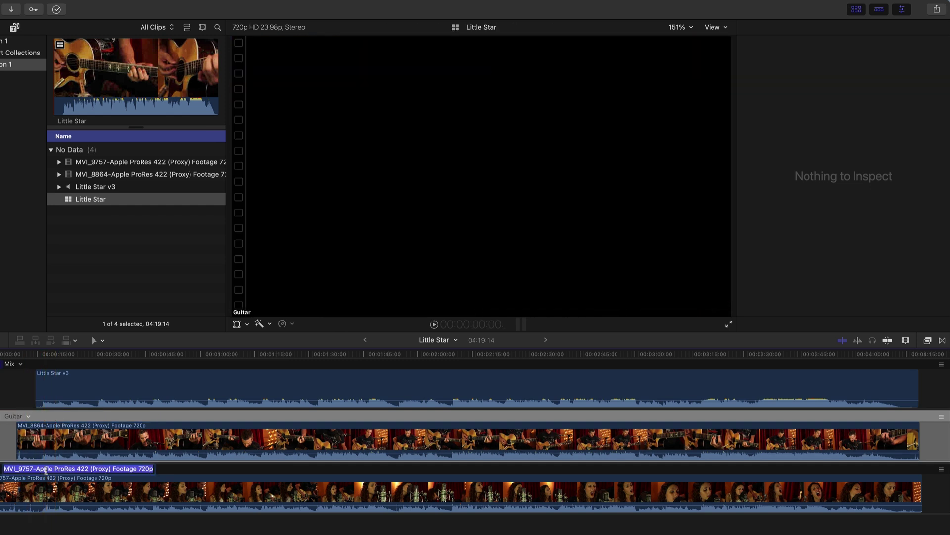
type("Vocals")
key("Return")
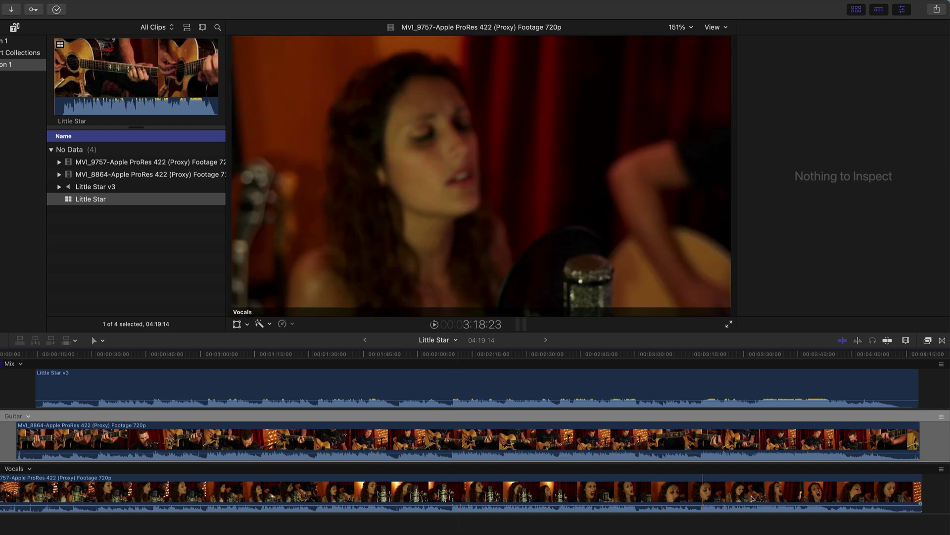
Reorder the angles with Vocals on top and Guitar above Mix, playhead near 02:05:15
left_click_drag(943, 470, 944, 367)
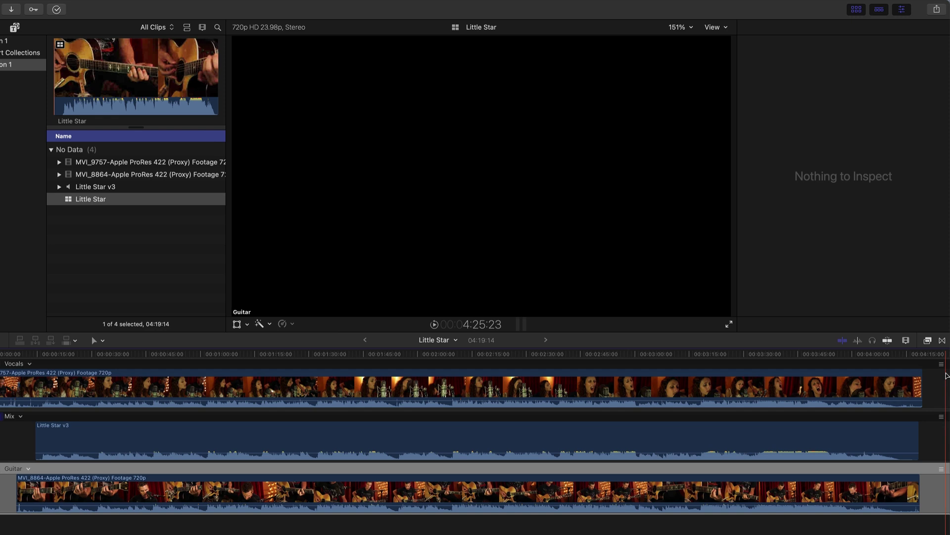
left_click_drag(939, 469, 942, 417)
left_click(438, 460)
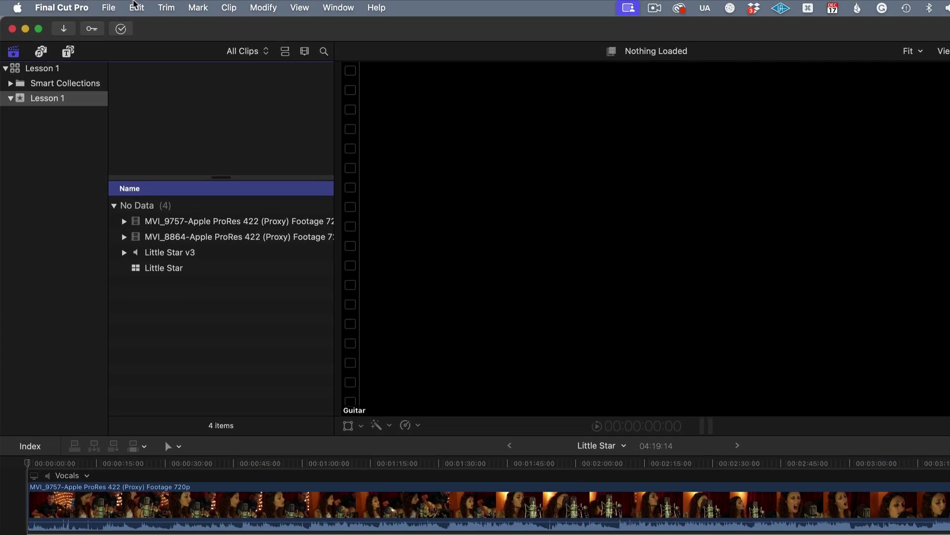
Create a new project named Little Star with File > New > Project
left_click(108, 6)
mouse_move(118, 27)
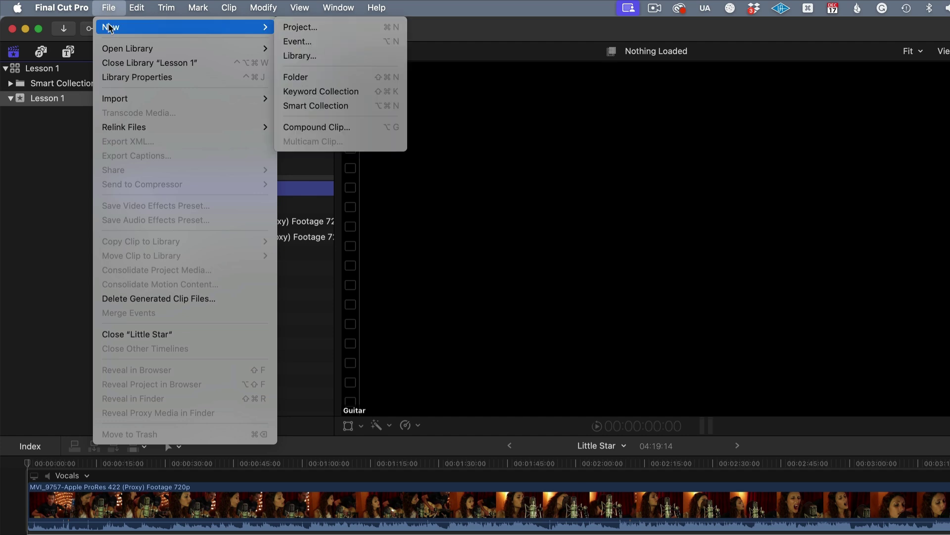
left_click(297, 28)
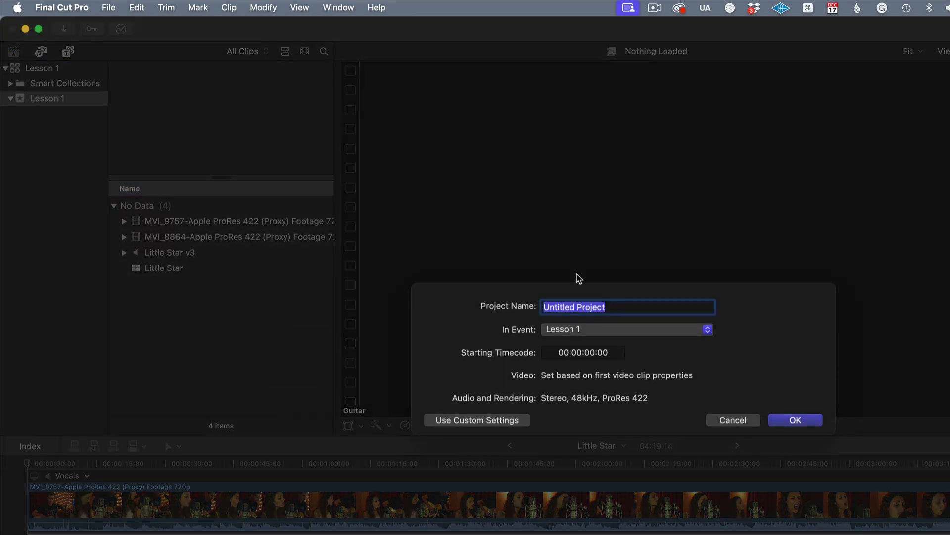
type("L")
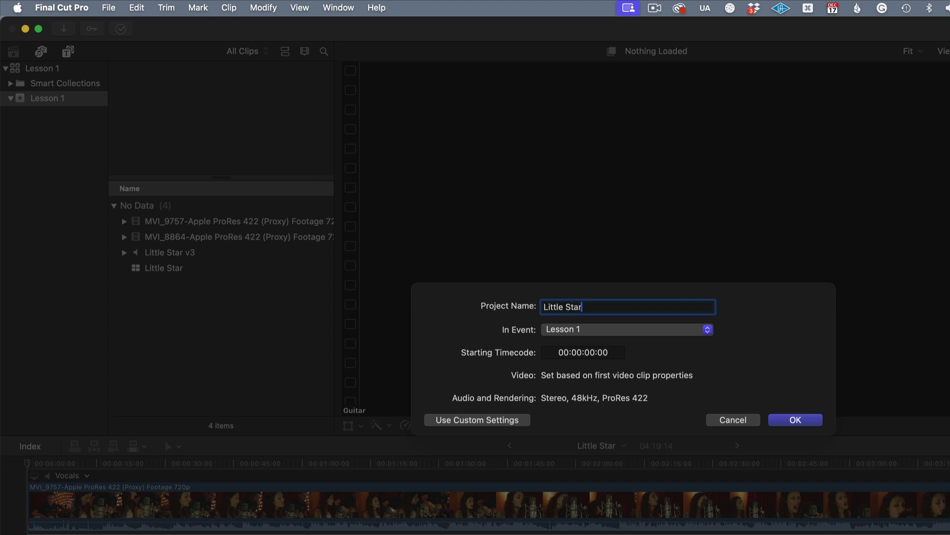
type("ittle Star")
key("Return")
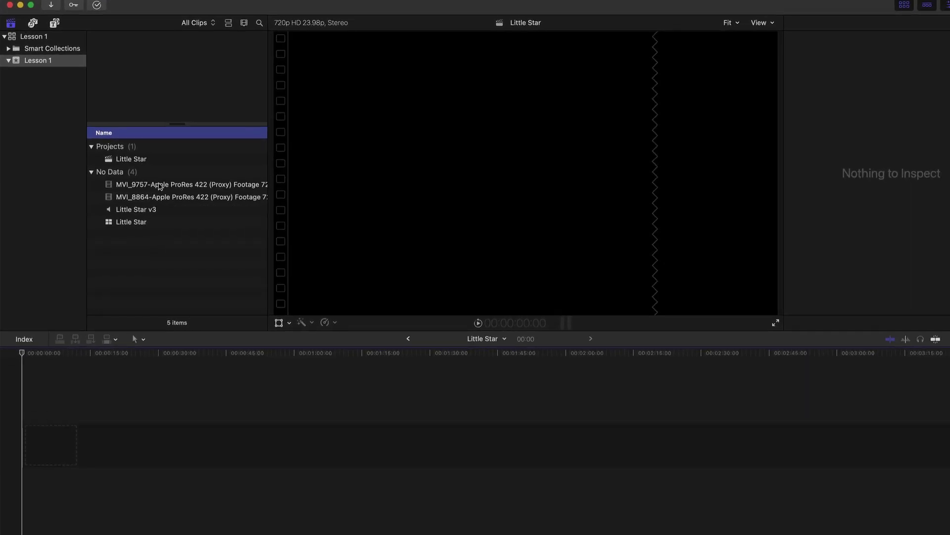
Place the Little Star multicam into the project and skim to about 15 seconds
left_click_drag(111, 225, 121, 444)
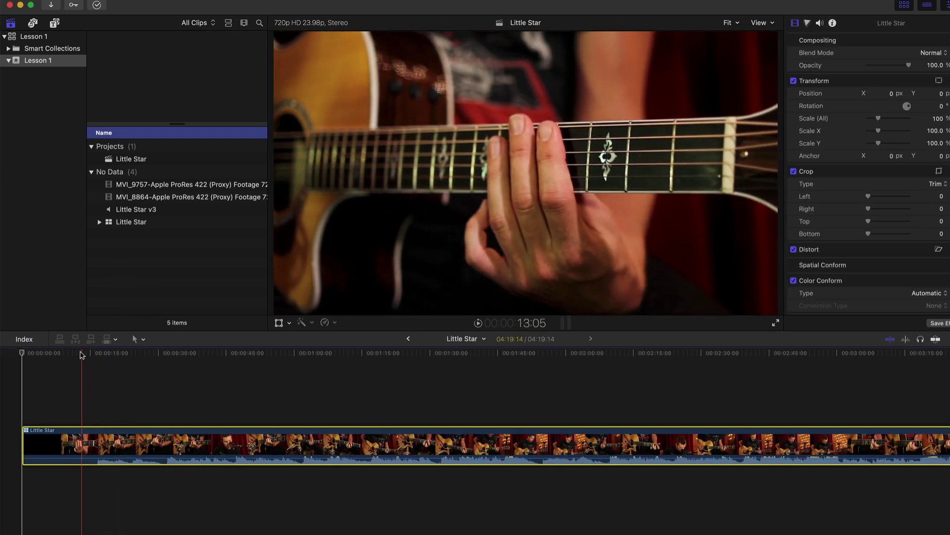
left_click(59, 353)
left_click_drag(58, 353, 93, 356)
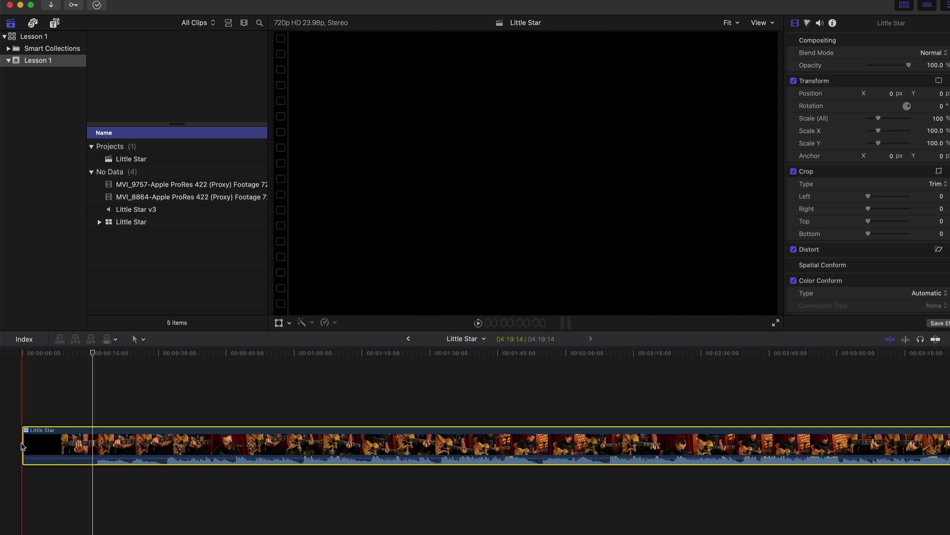
Trim the clip's opening so the project runs 04:05:00, then play it from the start
left_click_drag(24, 444, 91, 441)
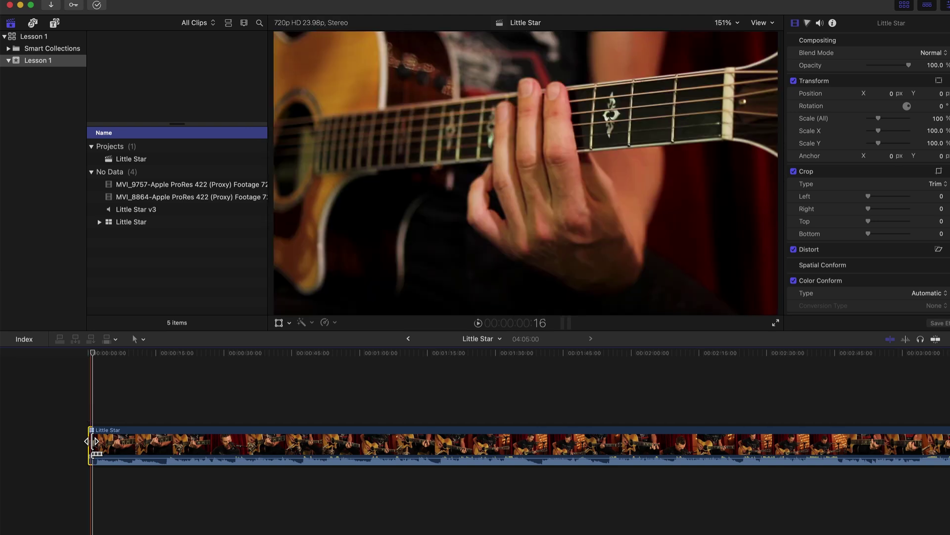
left_click(85, 354)
key("space")
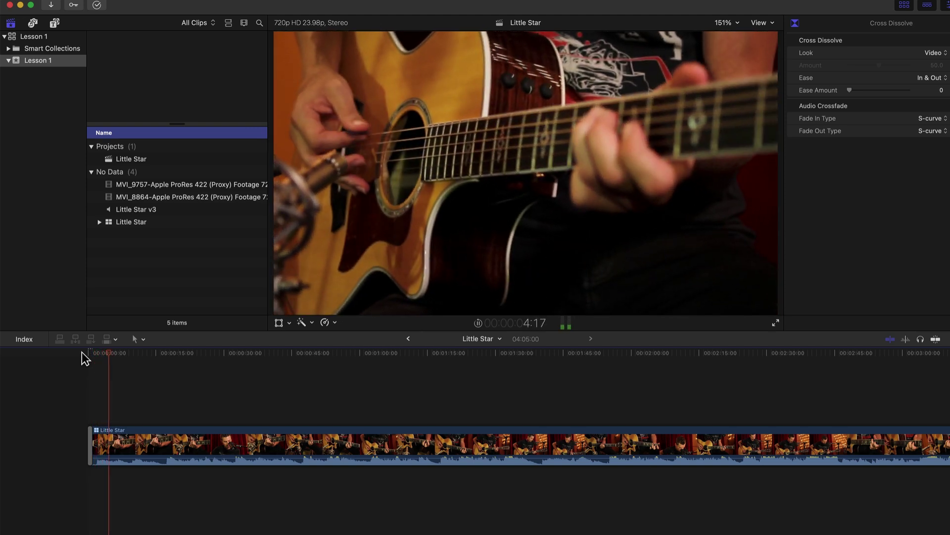
key("space")
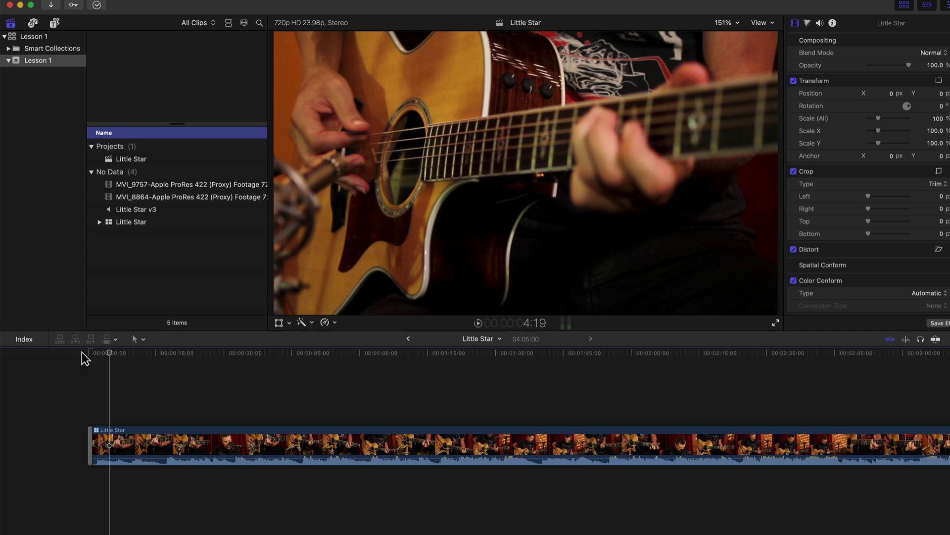
Keep the clip's active audio angle on Mix and play a short stretch of the song
left_click(130, 445)
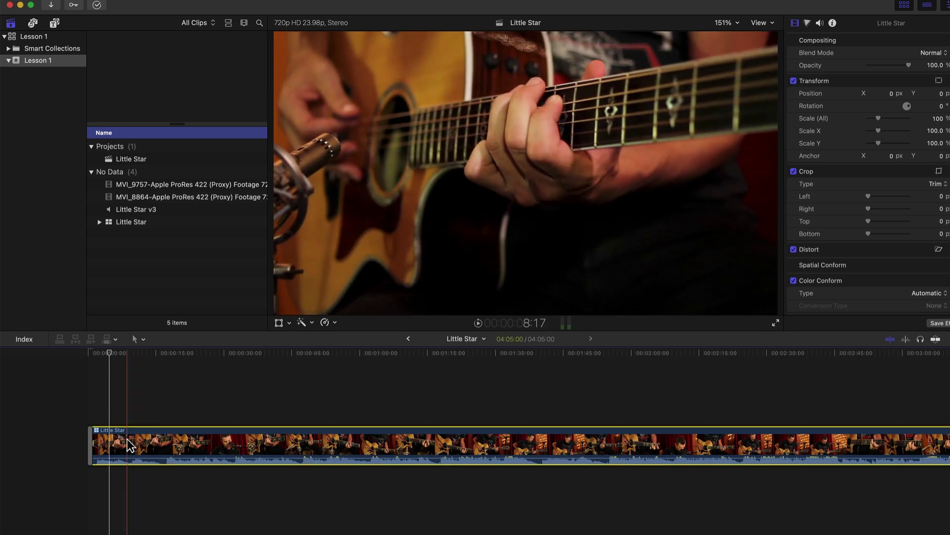
right_click(130, 445)
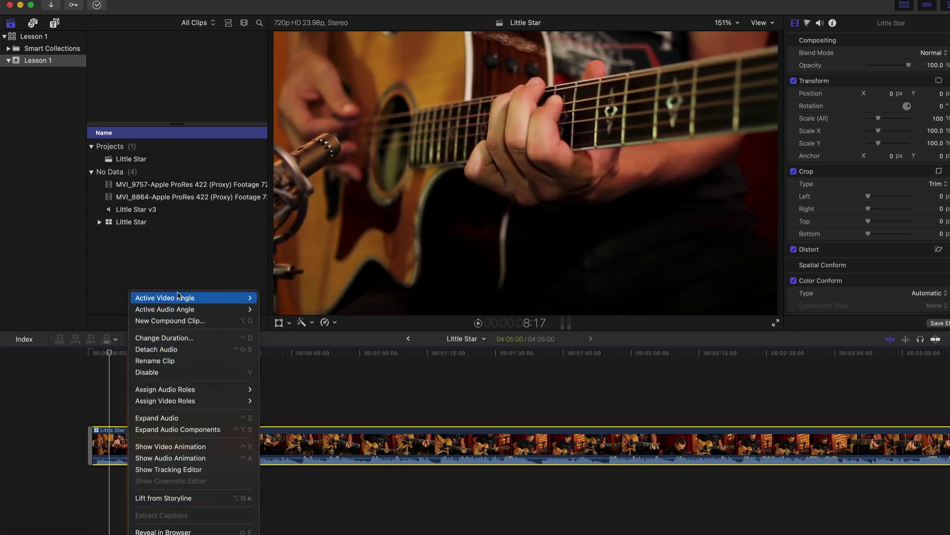
mouse_move(178, 295)
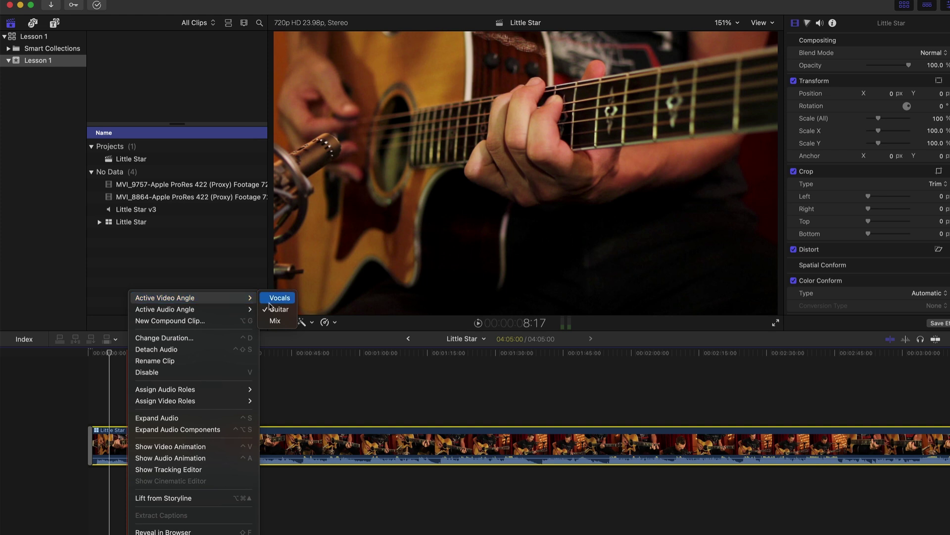
mouse_move(248, 310)
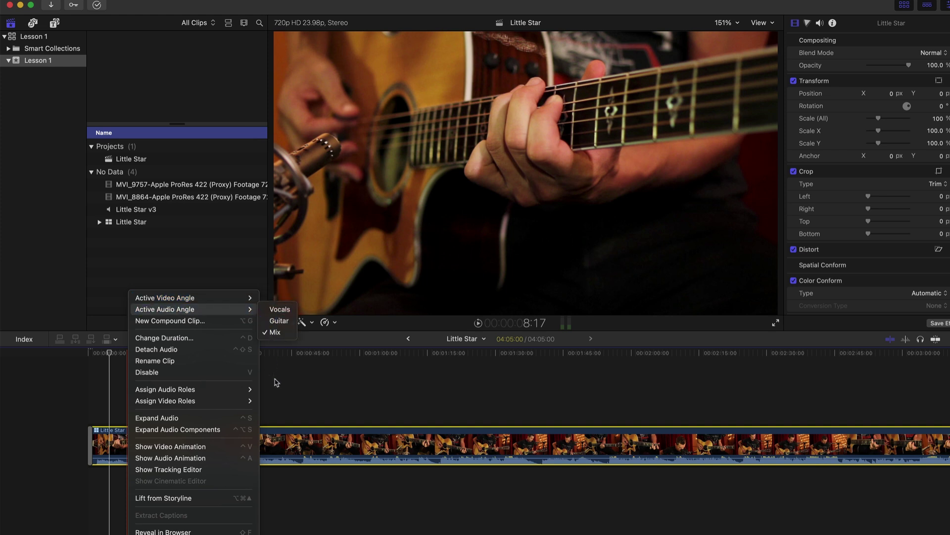
left_click(280, 336)
left_click(162, 351)
key("space")
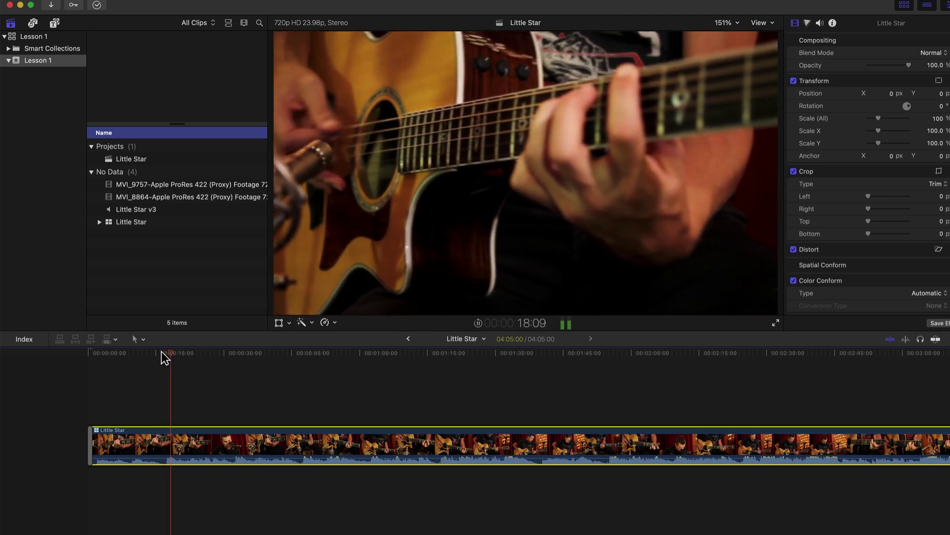
key("space")
left_click(159, 353)
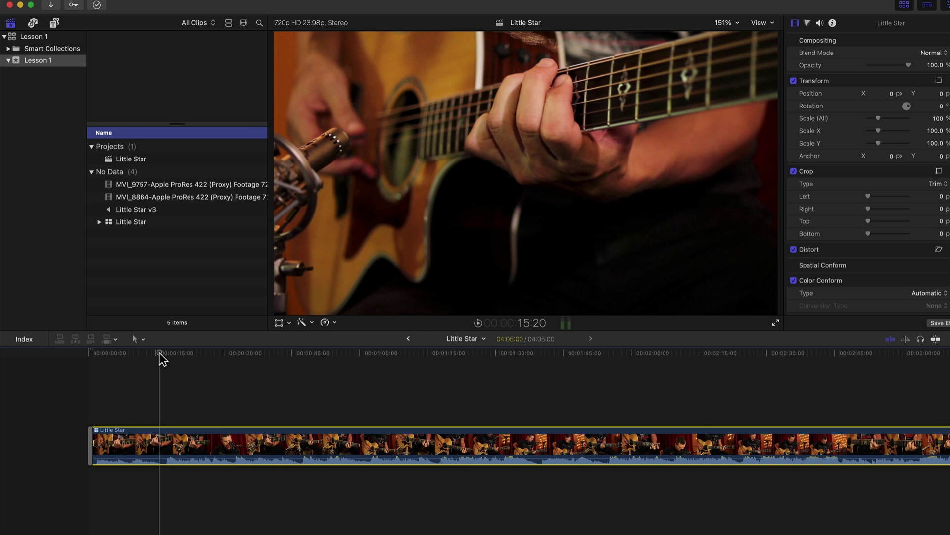
Turn on View > Angles and widen the Angle Viewer beside the main viewer
left_click(771, 25)
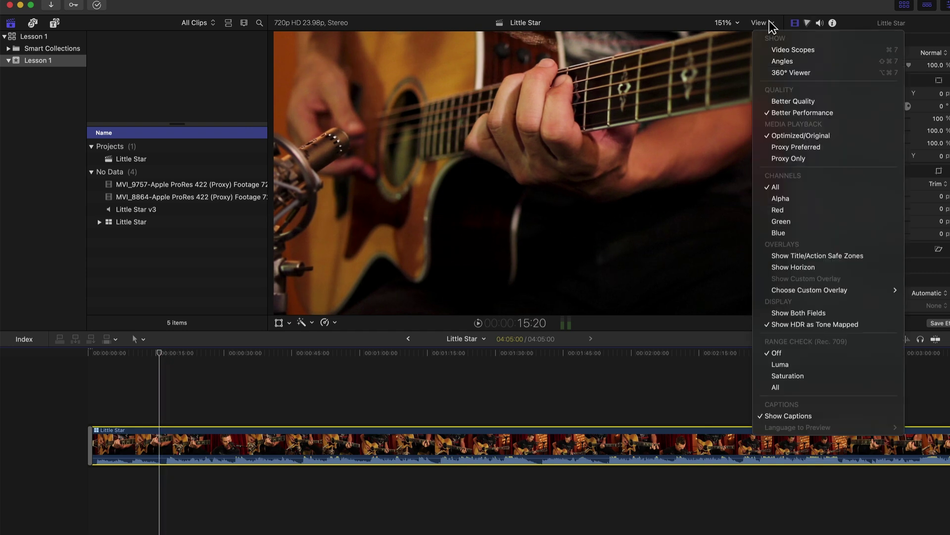
left_click(766, 65)
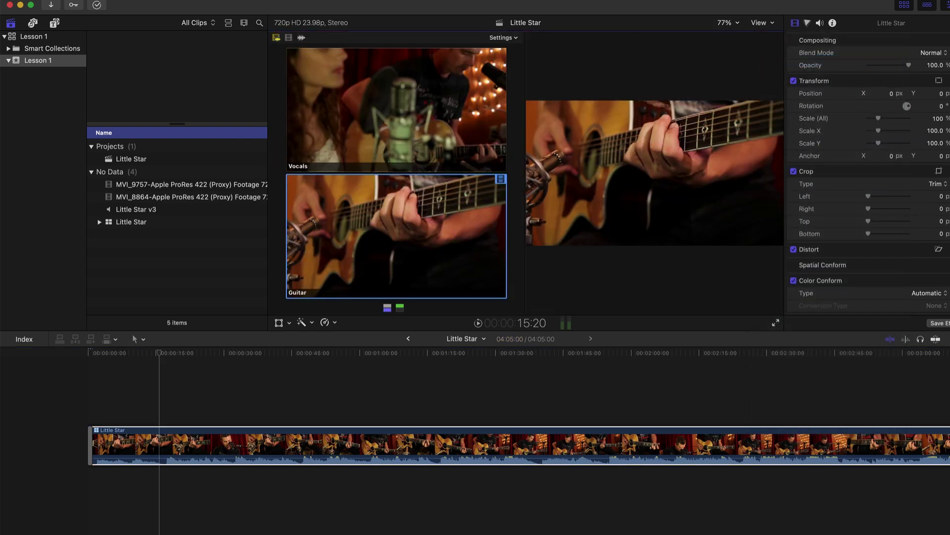
left_click_drag(267, 155, 237, 160)
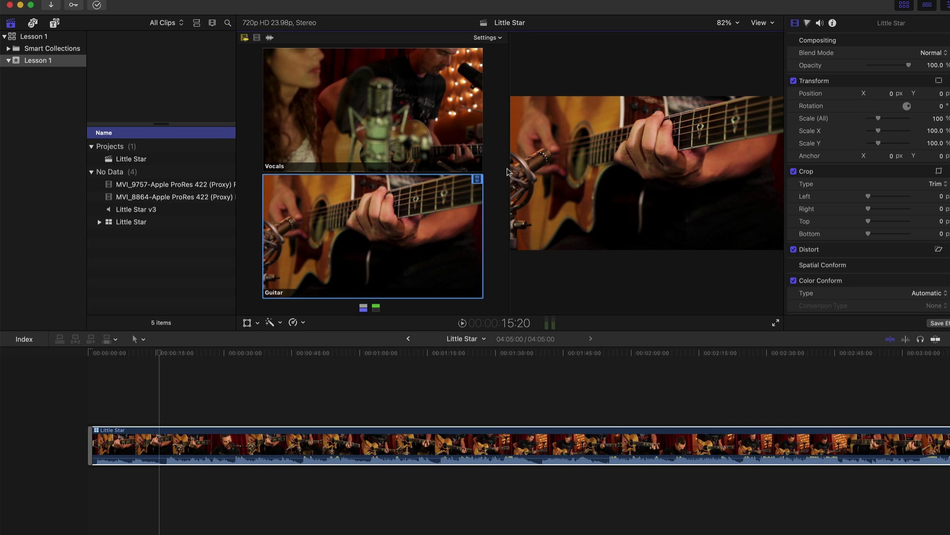
Set video-only angle switching, then cut live to the Vocals angle during playback
left_click_drag(509, 172, 497, 171)
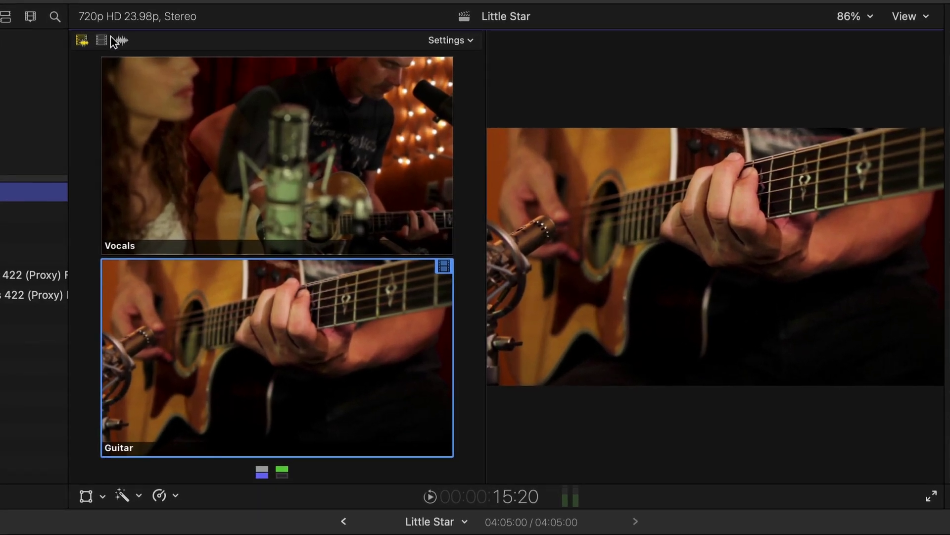
left_click(101, 40)
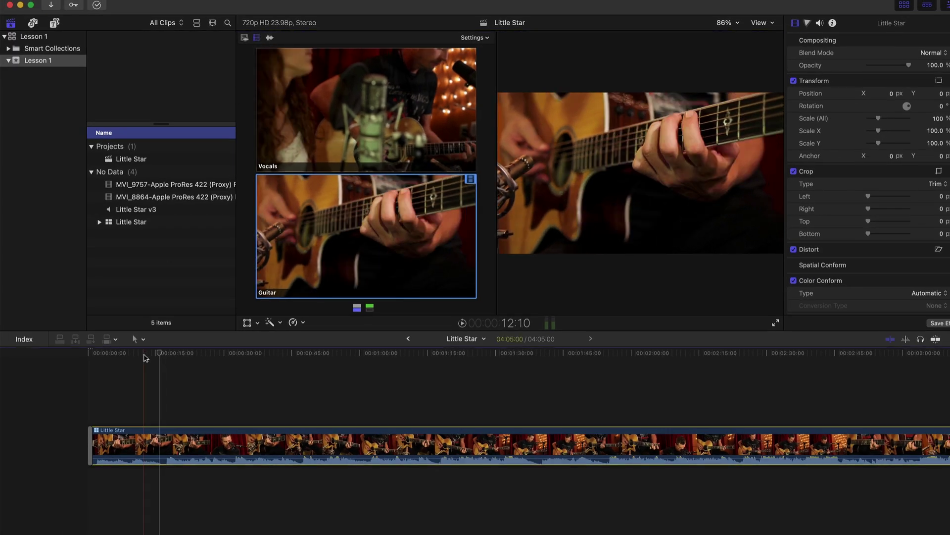
left_click(145, 353)
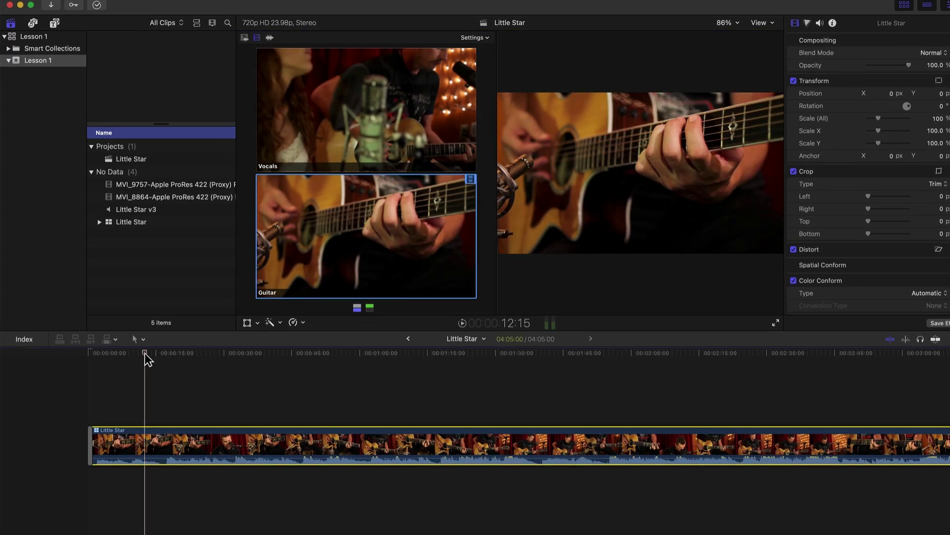
left_click_drag(144, 352, 147, 352)
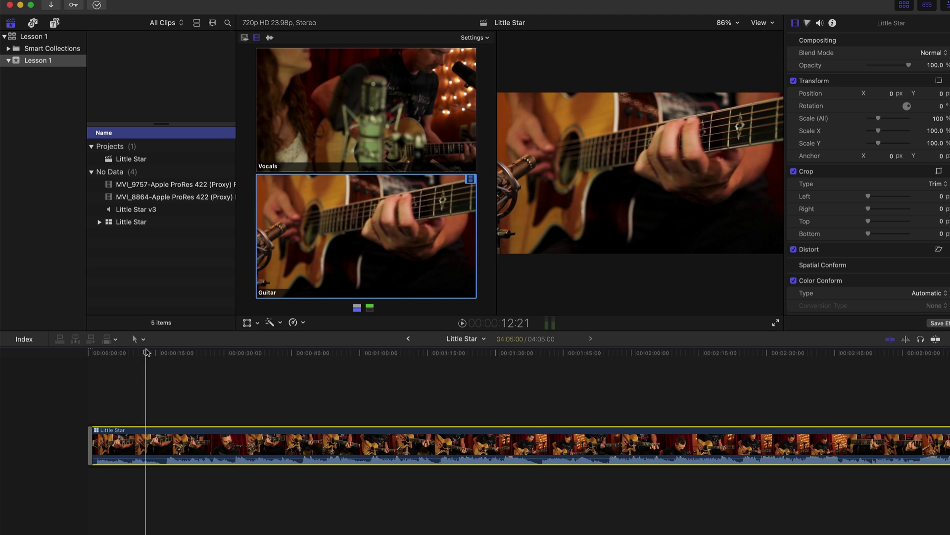
key("space")
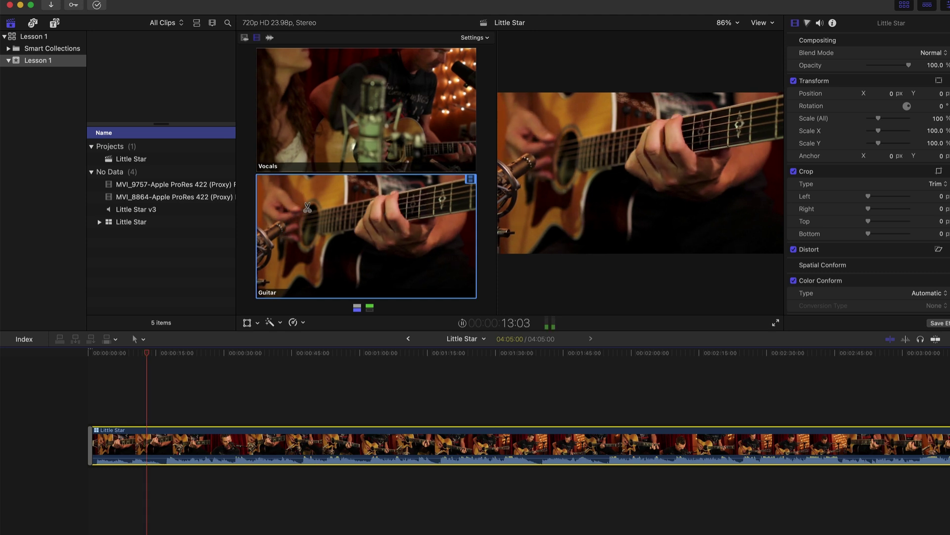
left_click(359, 125)
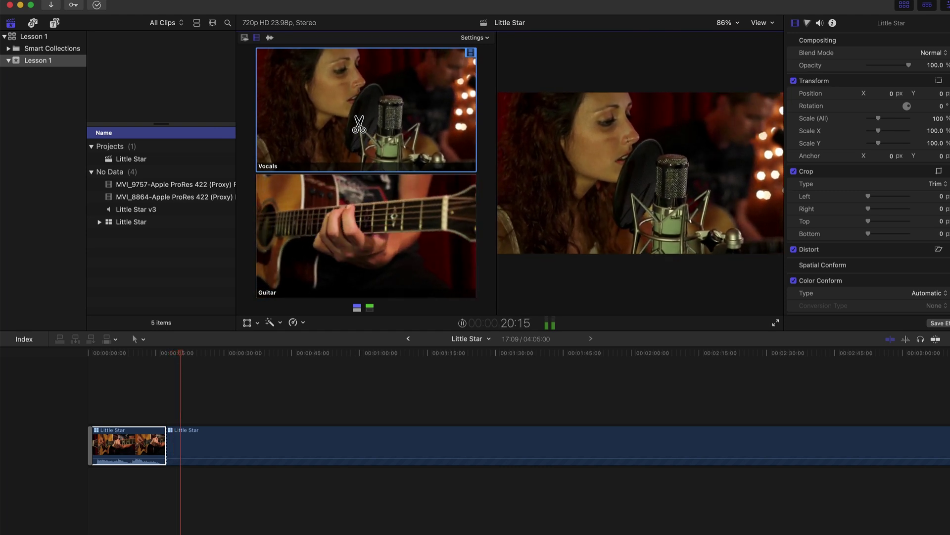
key("space")
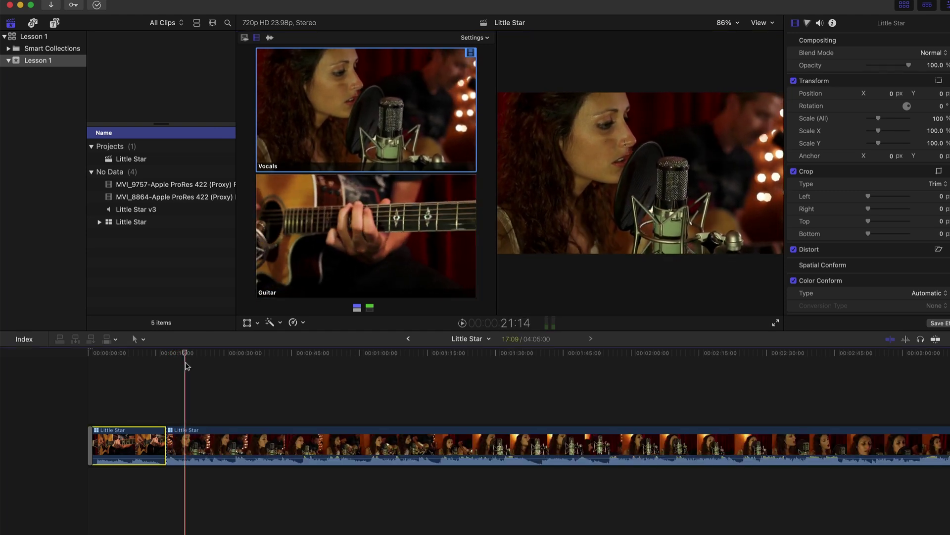
left_click_drag(165, 440, 164, 408)
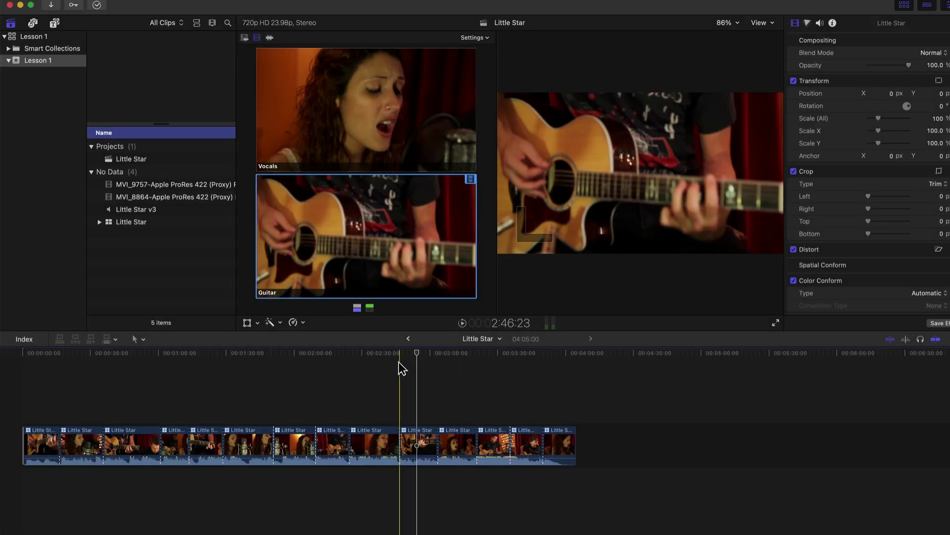
Trim the last clip's end back to the 4:00 mark
left_click(554, 359)
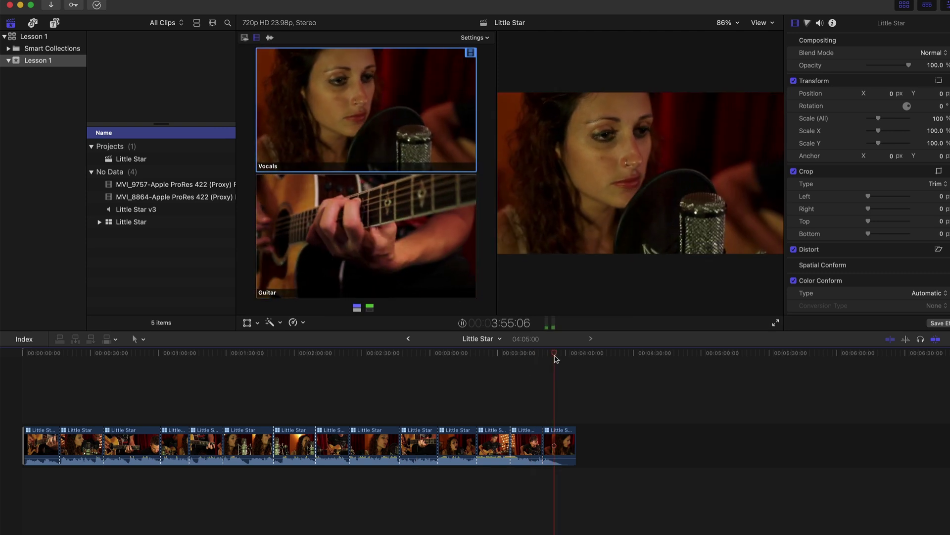
key("super+equal")
key("super+equal")
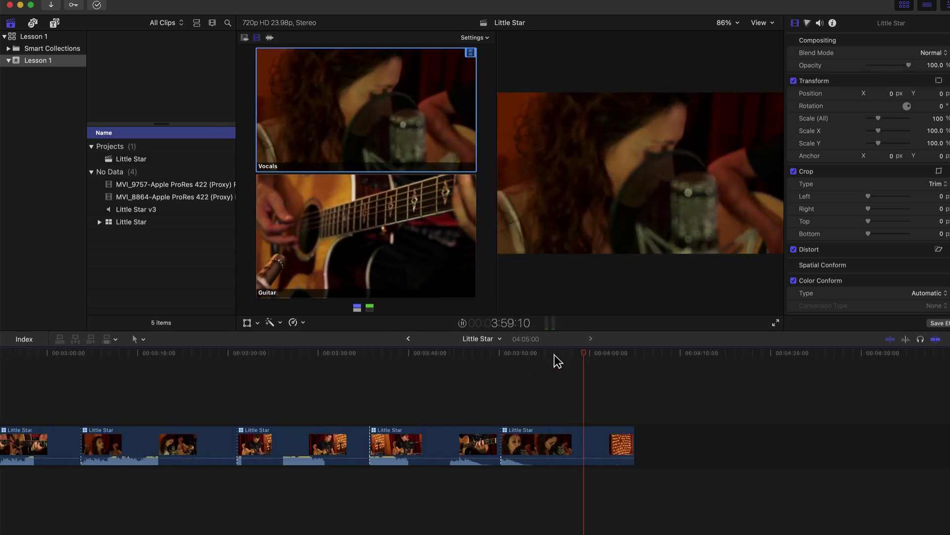
key("space")
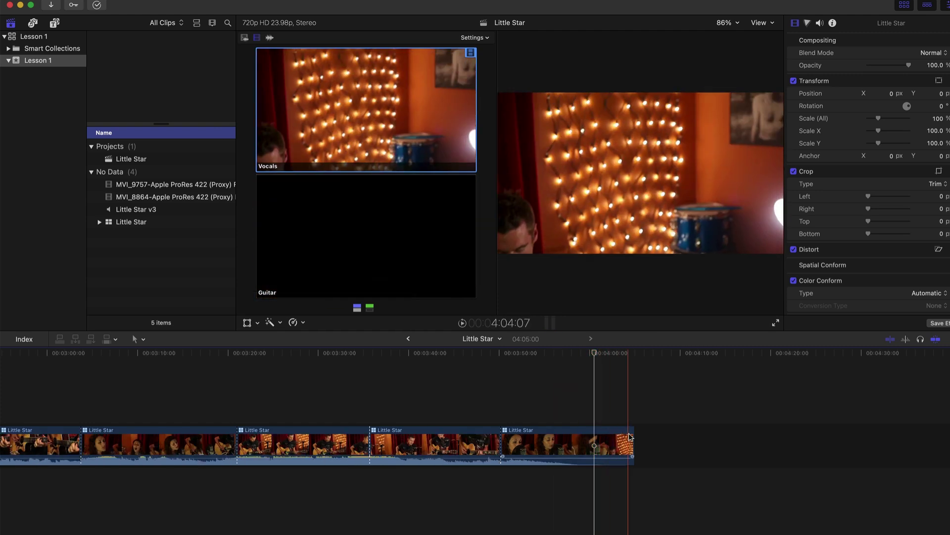
left_click_drag(629, 437, 592, 439)
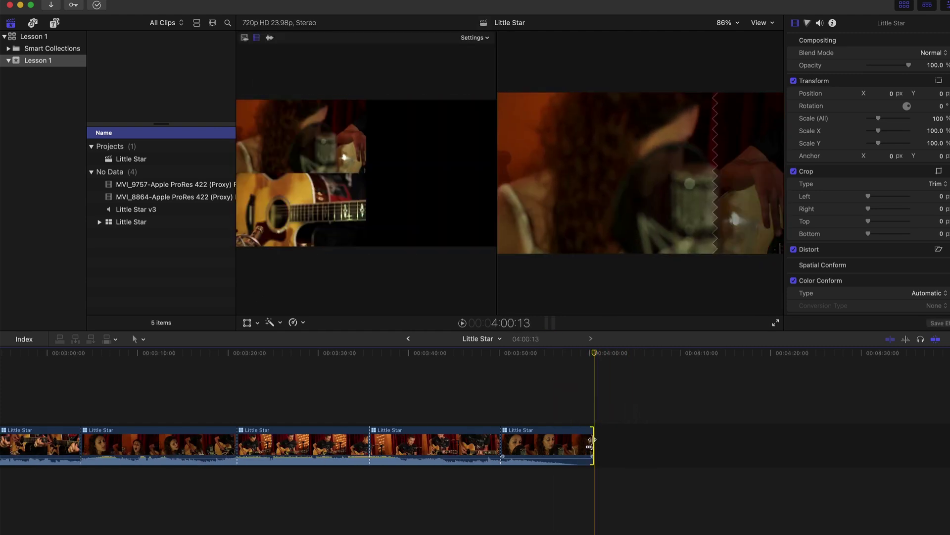
left_click(591, 439)
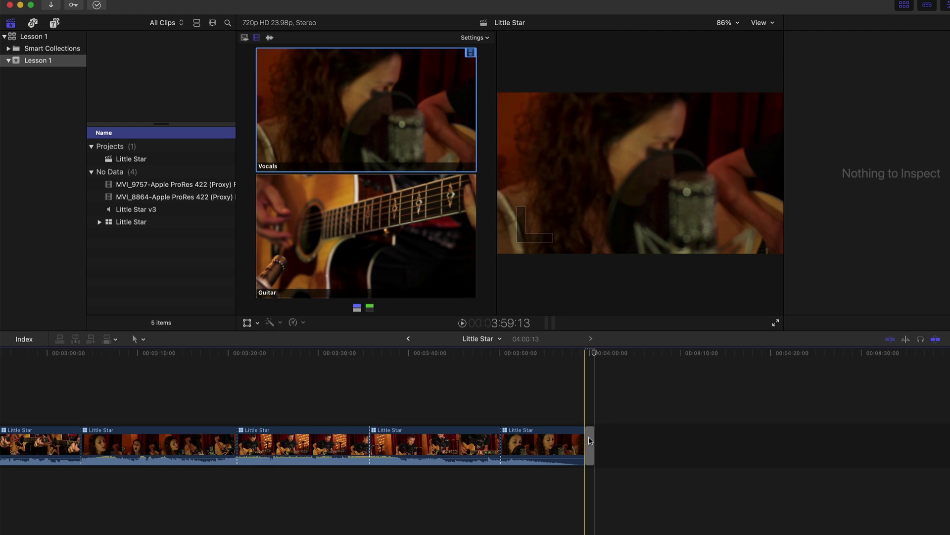
Lengthen the closing cross dissolve, preview the fade, and fit the whole project in view
left_click_drag(588, 438, 564, 439)
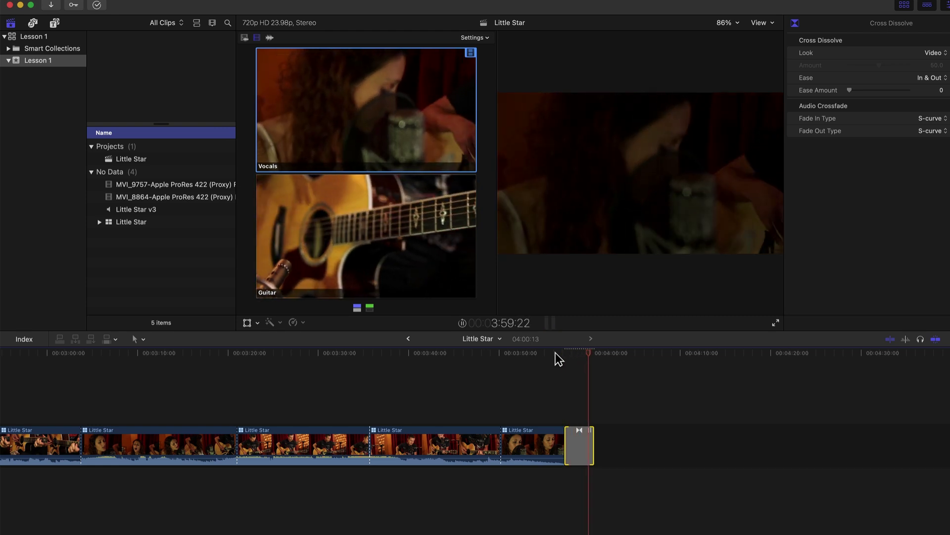
key("space")
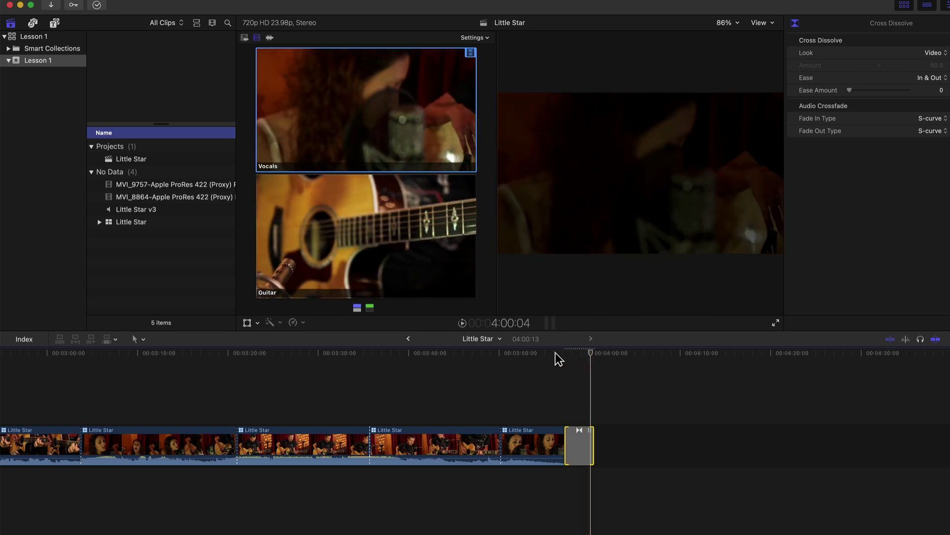
key("shift+z")
key("Home")
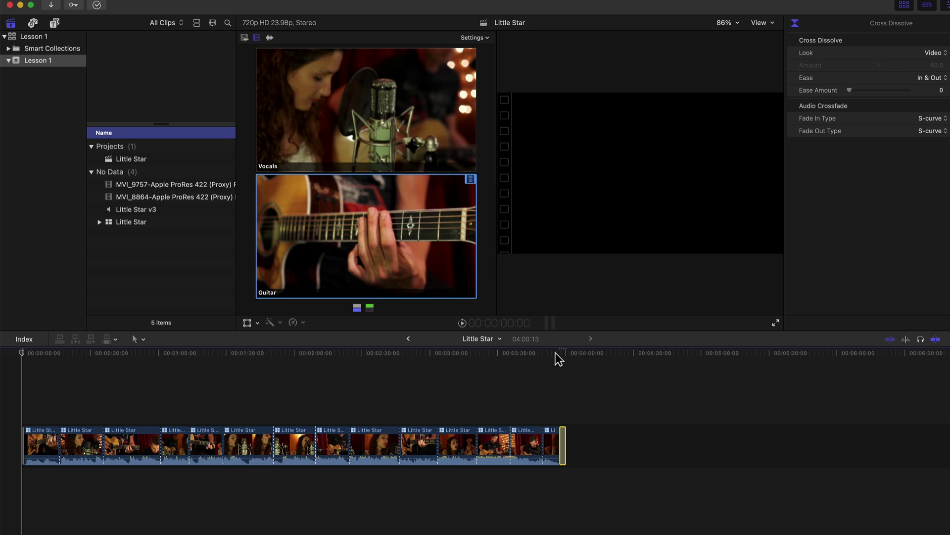
Hide the Angle Viewer, select all sixteen clips, and nest them as compound clip Little Star Clip
left_click(759, 23)
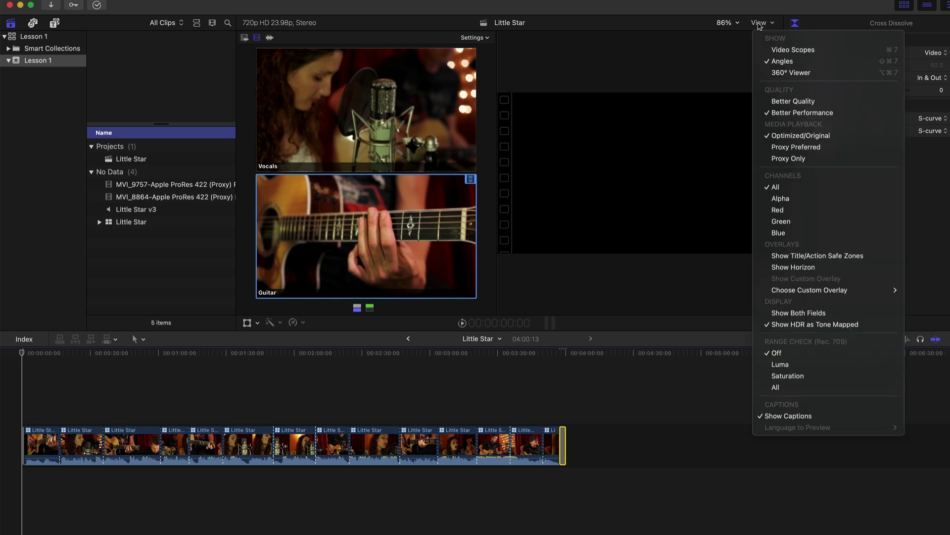
left_click(768, 63)
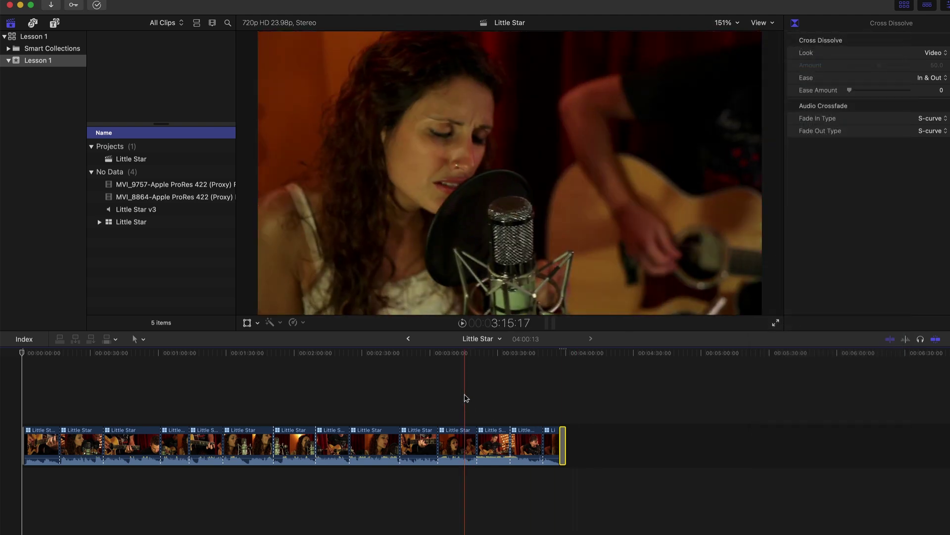
key("super+a")
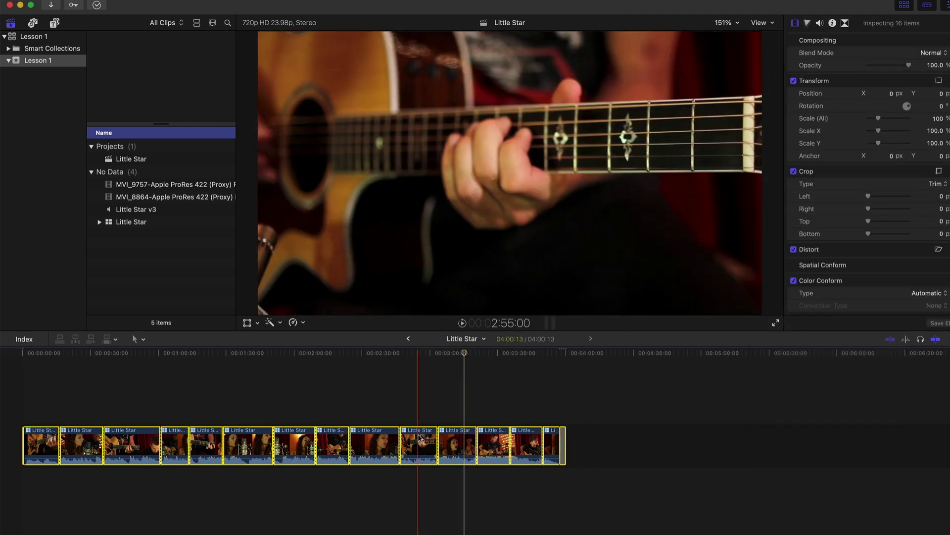
right_click(419, 436)
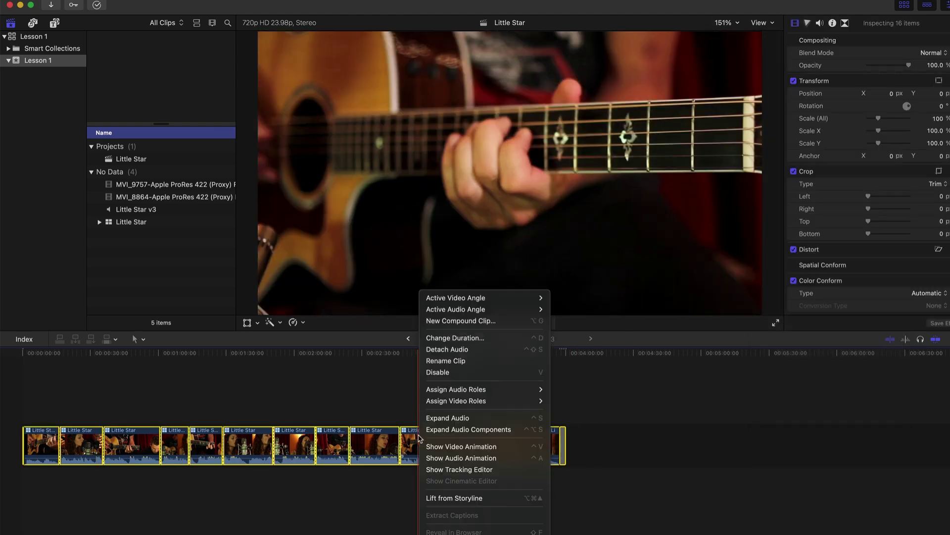
left_click(454, 321)
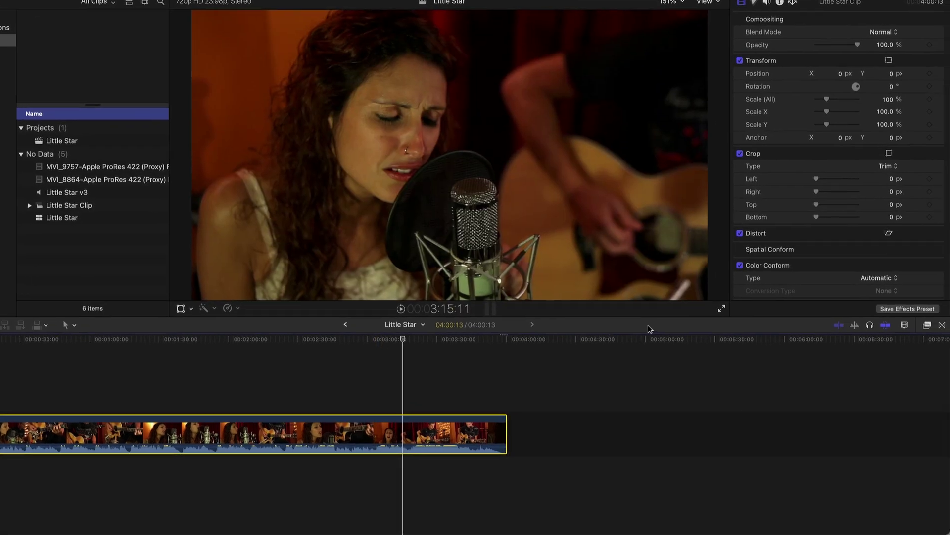
Apply the Color > Black & White effect to Little Star Clip, lowering Amount to 36.15
left_click(927, 326)
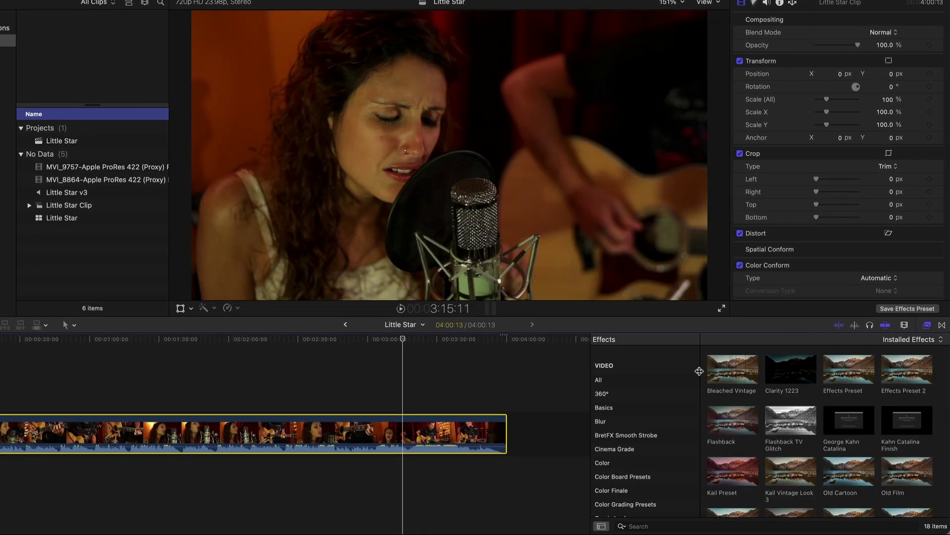
left_click(612, 464)
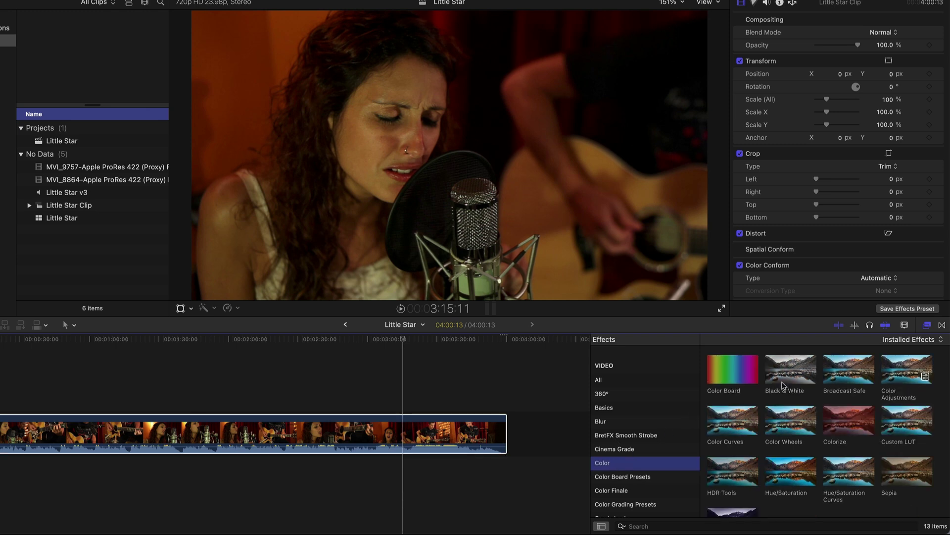
left_click_drag(791, 371, 396, 432)
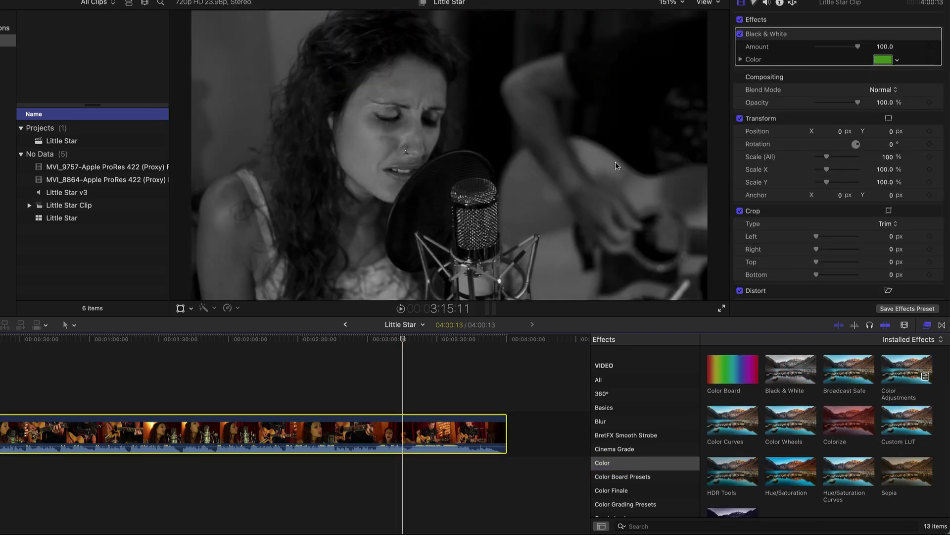
left_click_drag(859, 51, 832, 50)
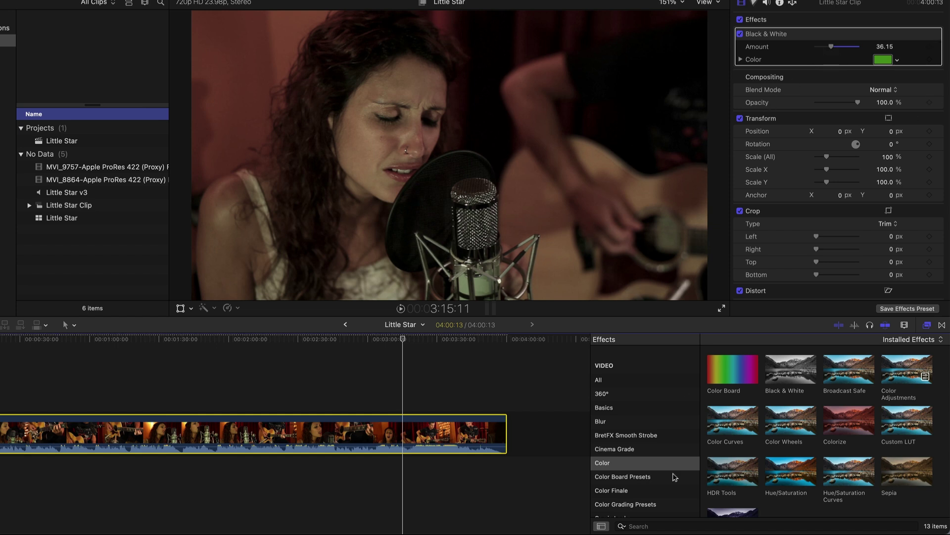
Find the Vignette effect by searching 'vign' and apply it to Little Star Clip
left_click(622, 383)
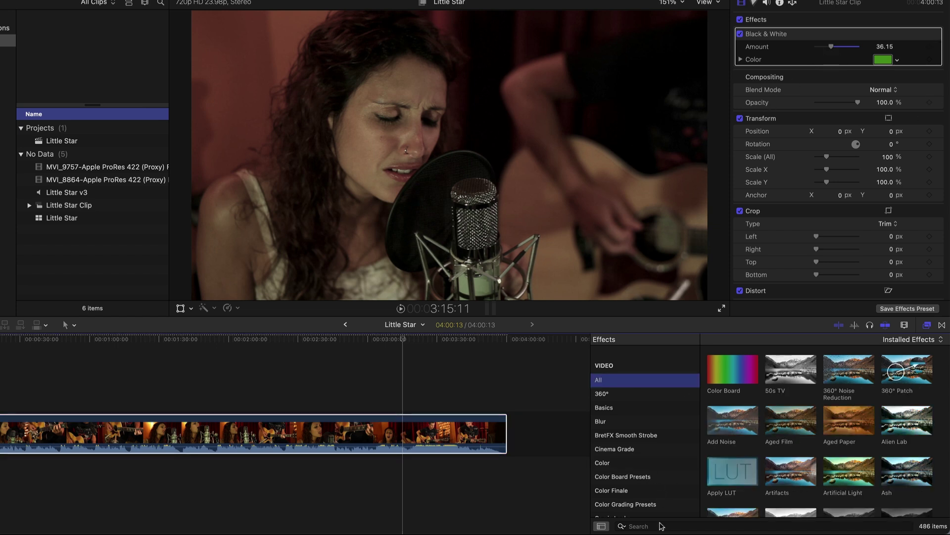
left_click(660, 526)
type("vign")
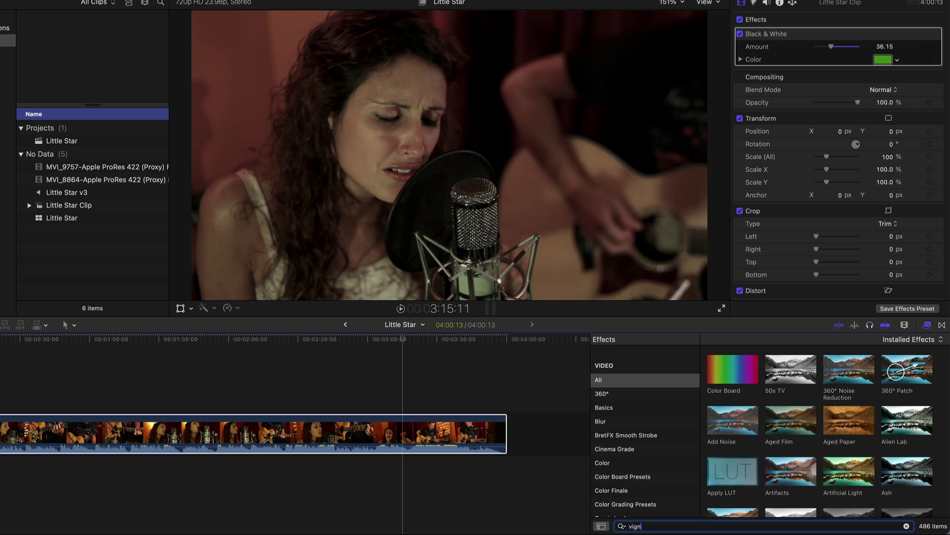
left_click_drag(747, 371, 389, 435)
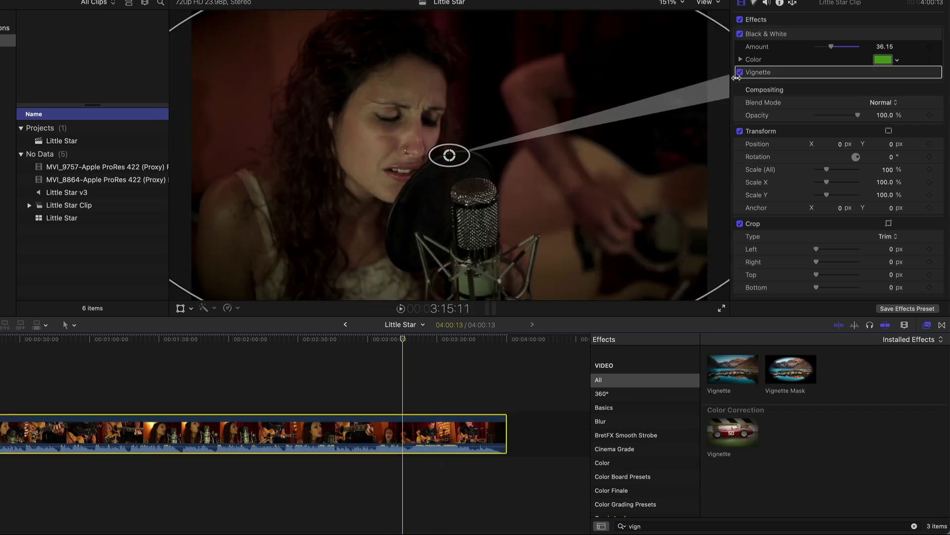
Set the Vignette to Size 0.57 and Darken 0.53, hiding its on-screen overlay
left_click(926, 72)
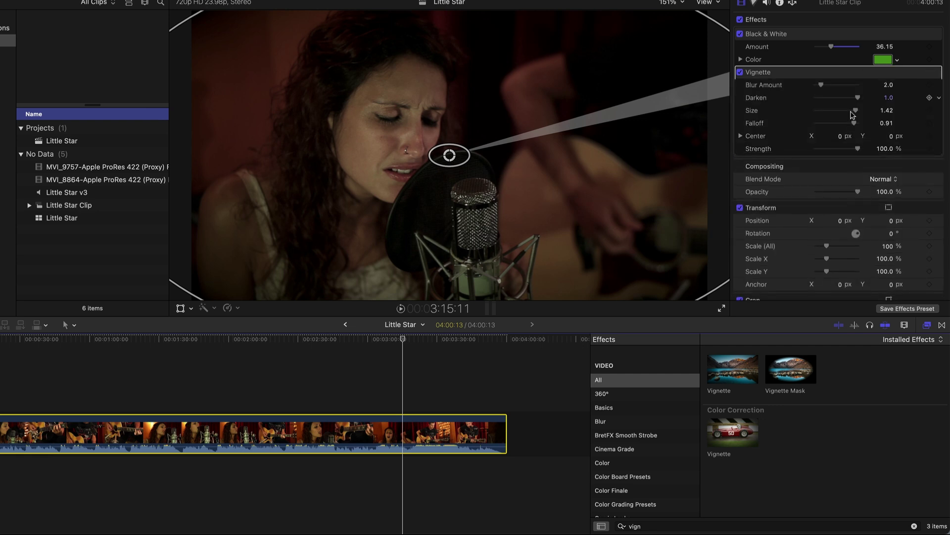
left_click_drag(858, 113, 837, 101)
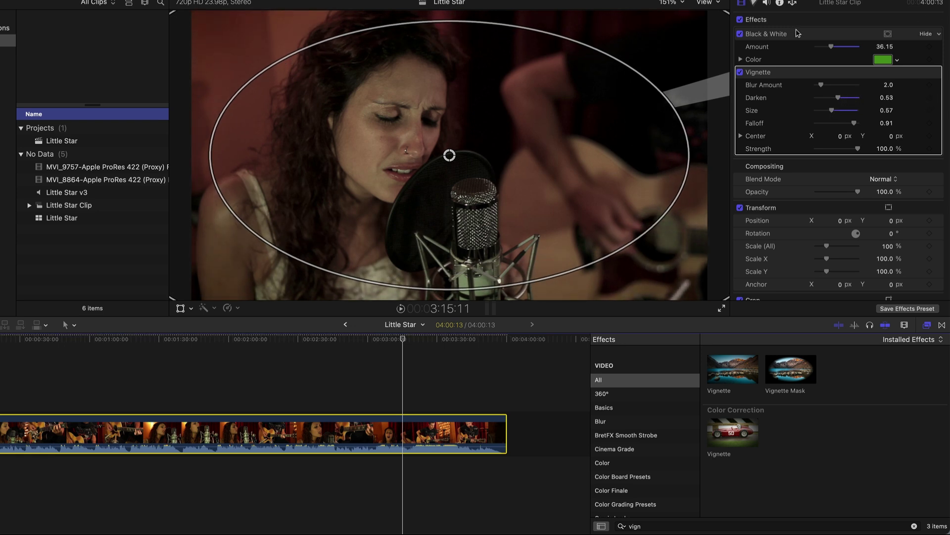
left_click(766, 34)
Compare the look with effects off and on, then start sharing the Little Star project from File
left_click(740, 19)
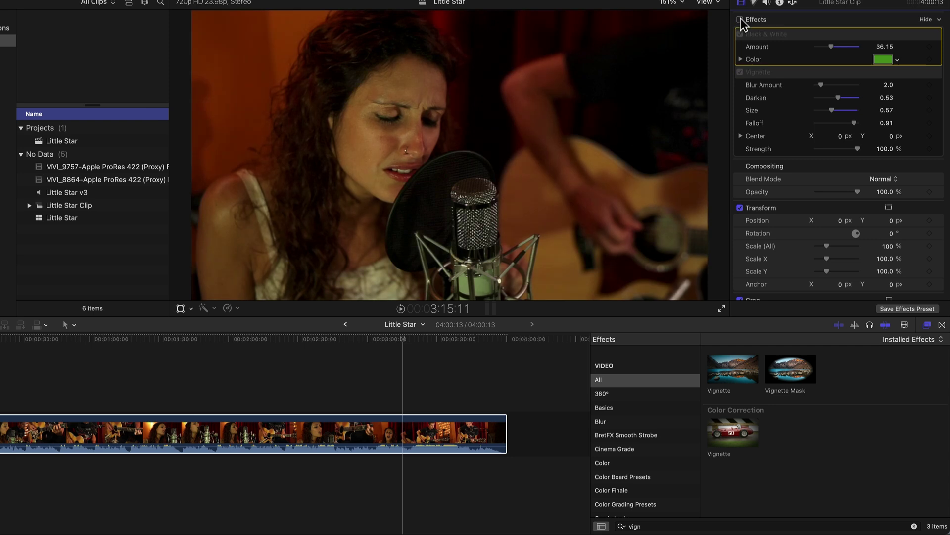
left_click(740, 20)
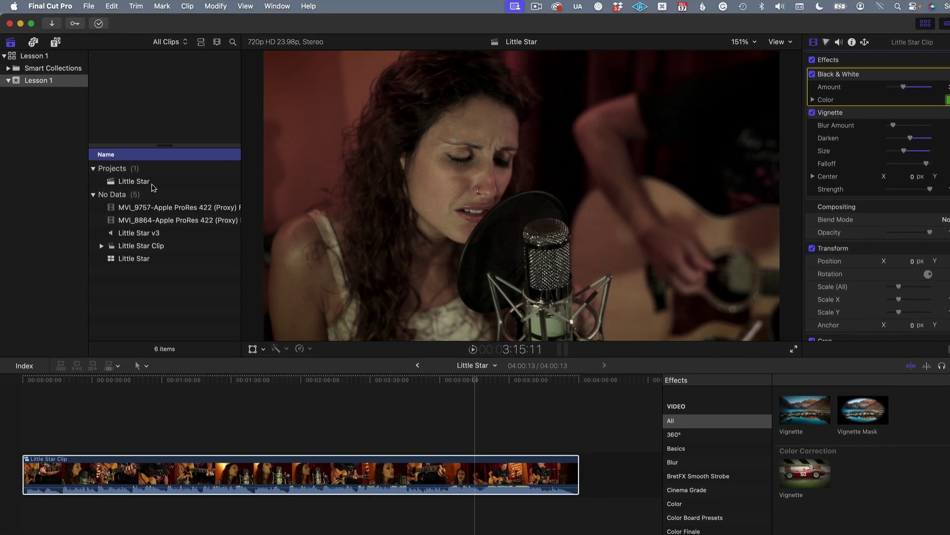
left_click(79, 142)
left_click(89, 7)
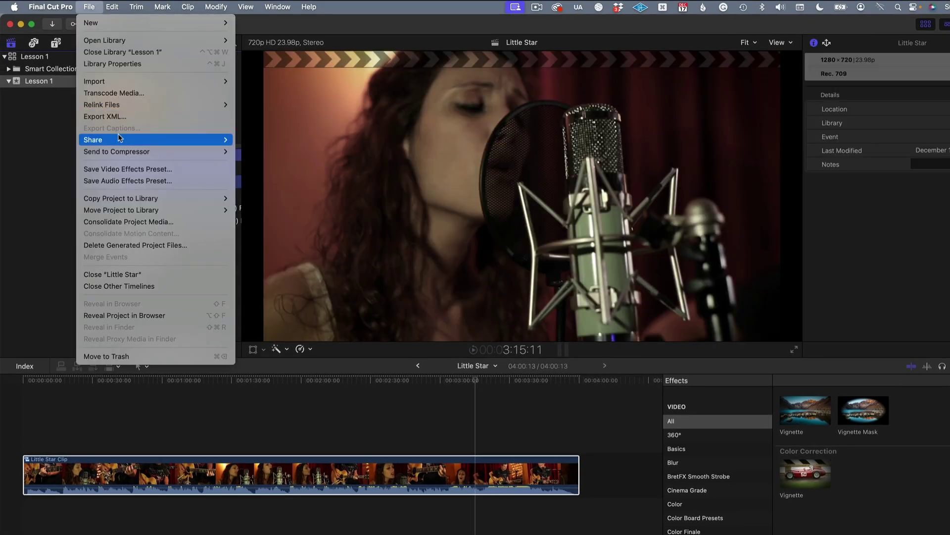